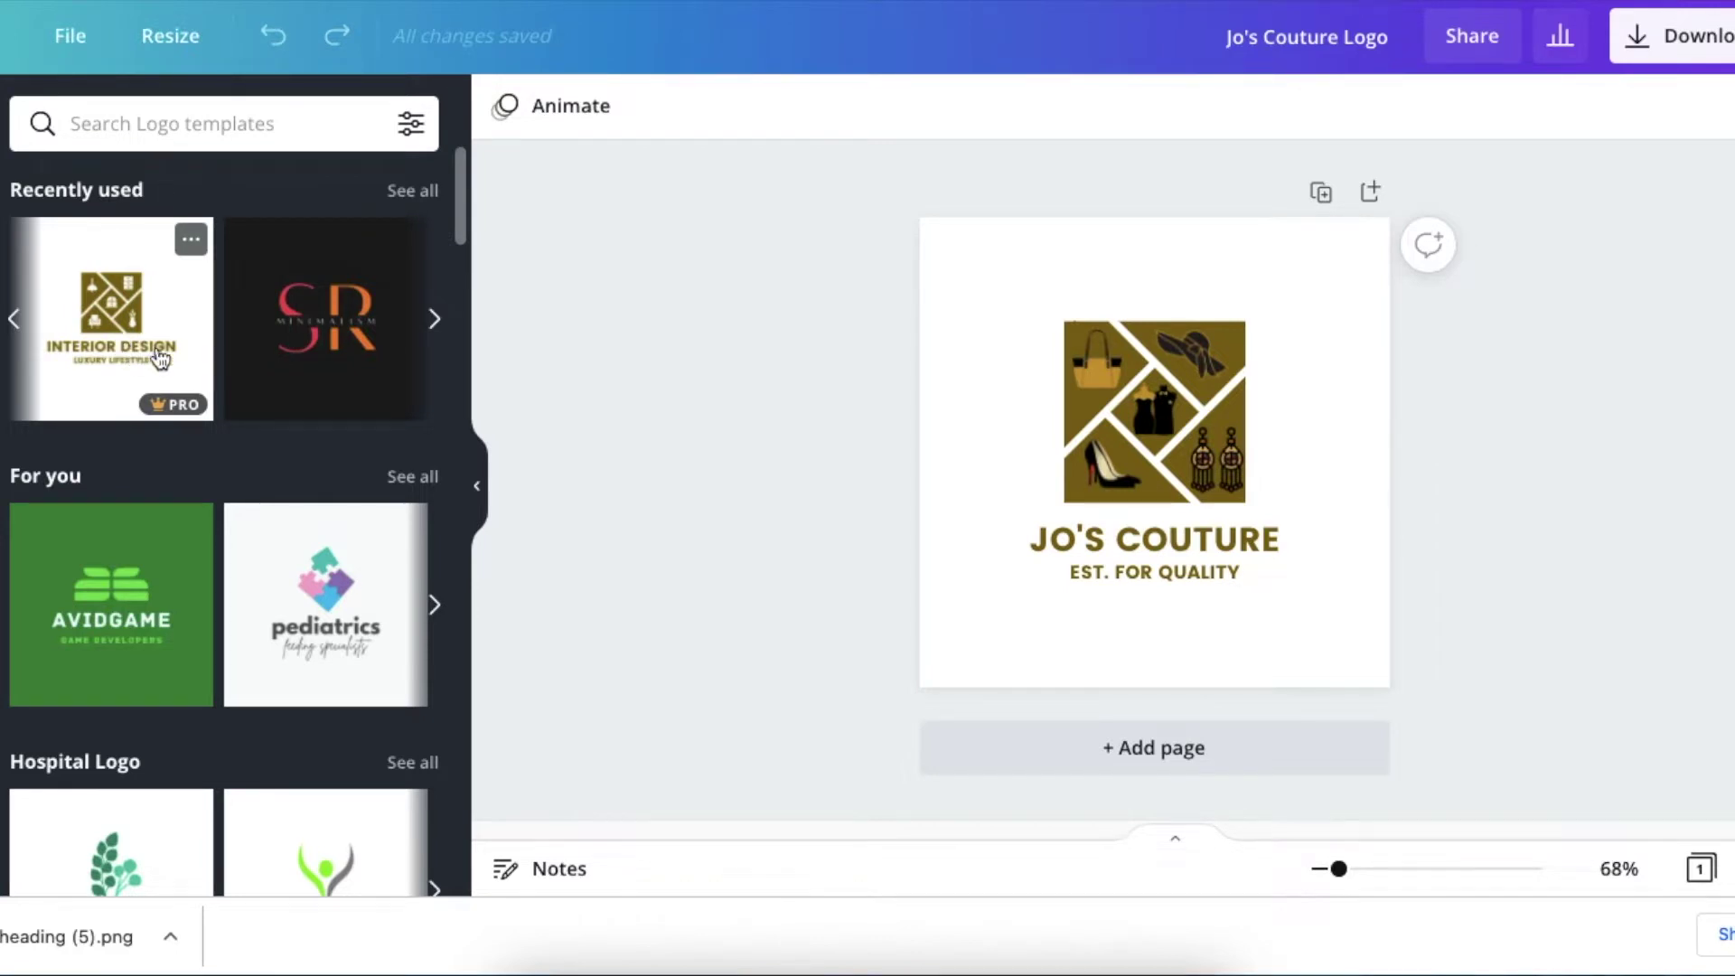
Add Page 2 with the Interior Design logo template, enlarging its emblem to 184×184 and centring it
click(1369, 192)
drag(208, 352, 1176, 530)
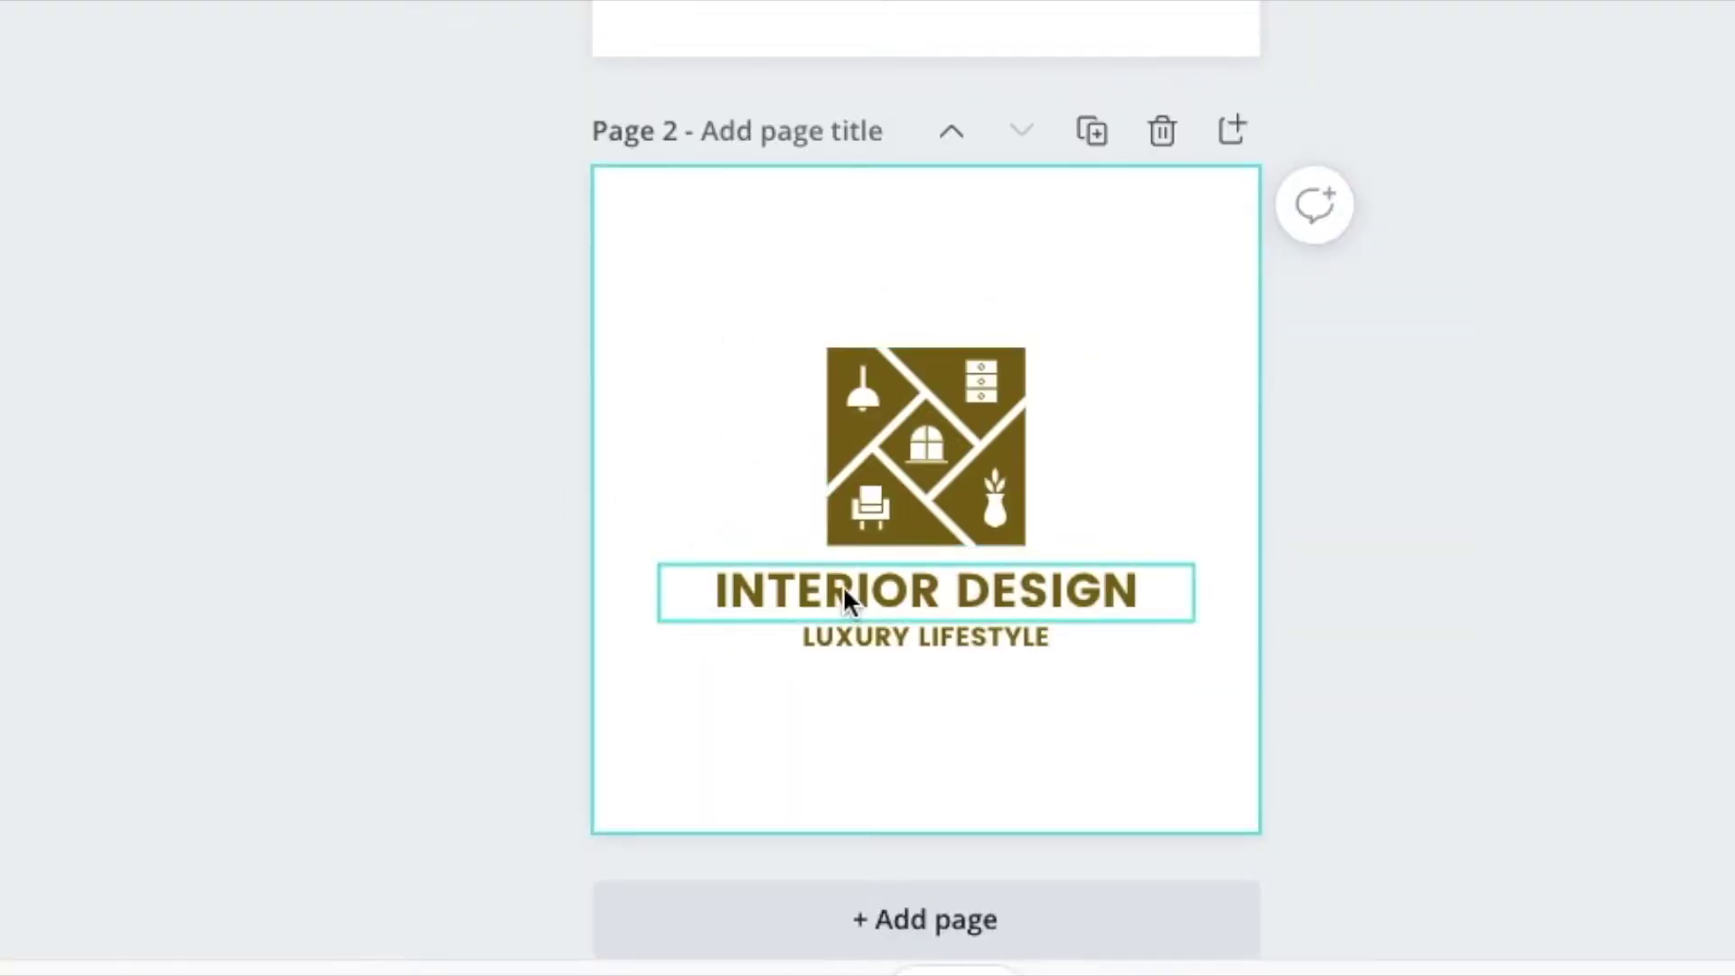
click(833, 364)
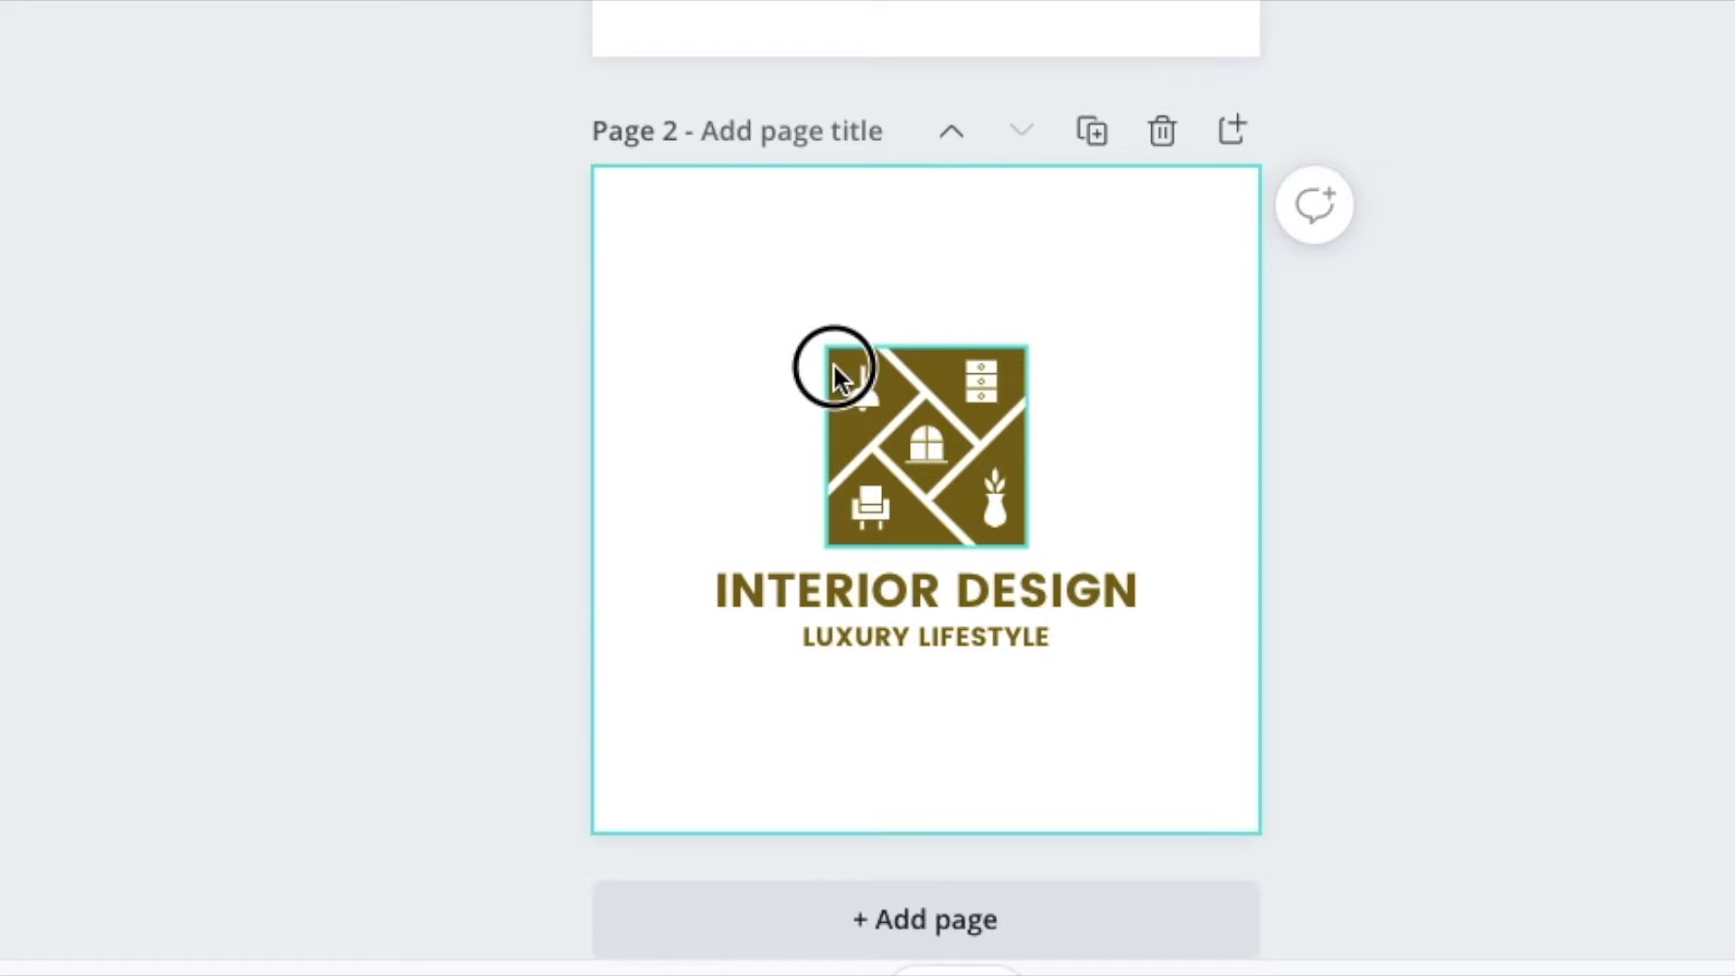
drag(825, 344, 674, 282)
drag(880, 417, 937, 418)
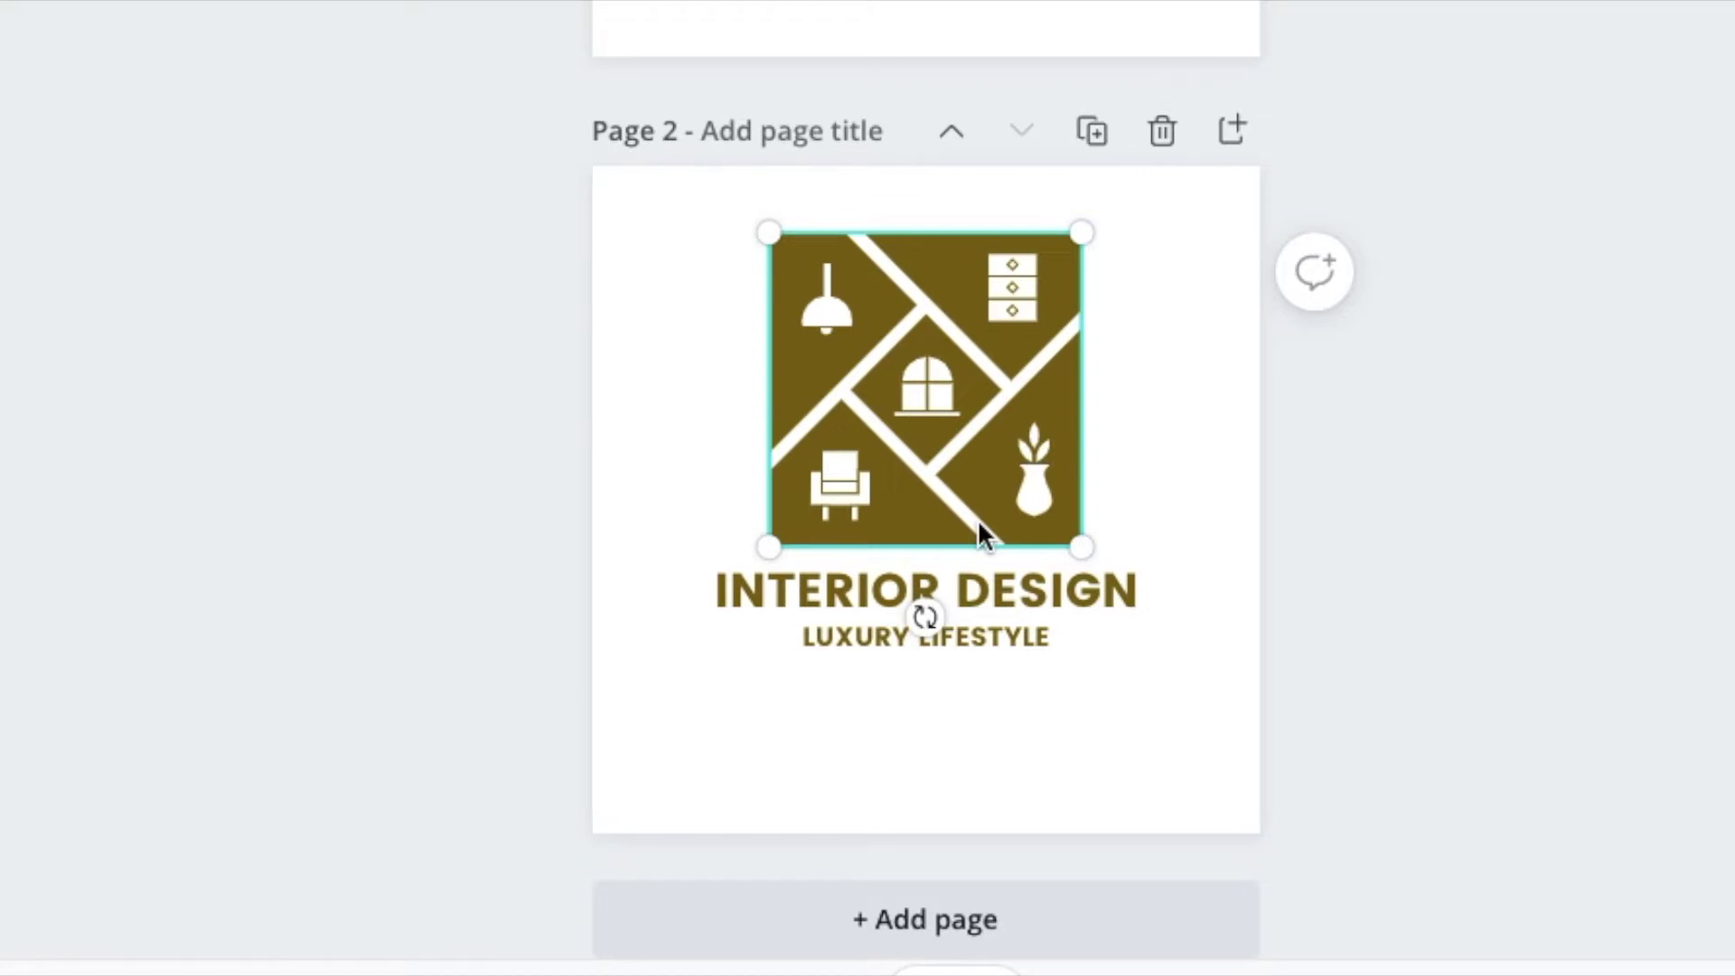
Shift the LUXURY LIFESTYLE tagline, INTERIOR DESIGN heading and emblem down, stacked in order
drag(871, 645, 879, 703)
drag(883, 589, 881, 654)
drag(887, 469, 899, 509)
scroll(630, 451, up, 8)
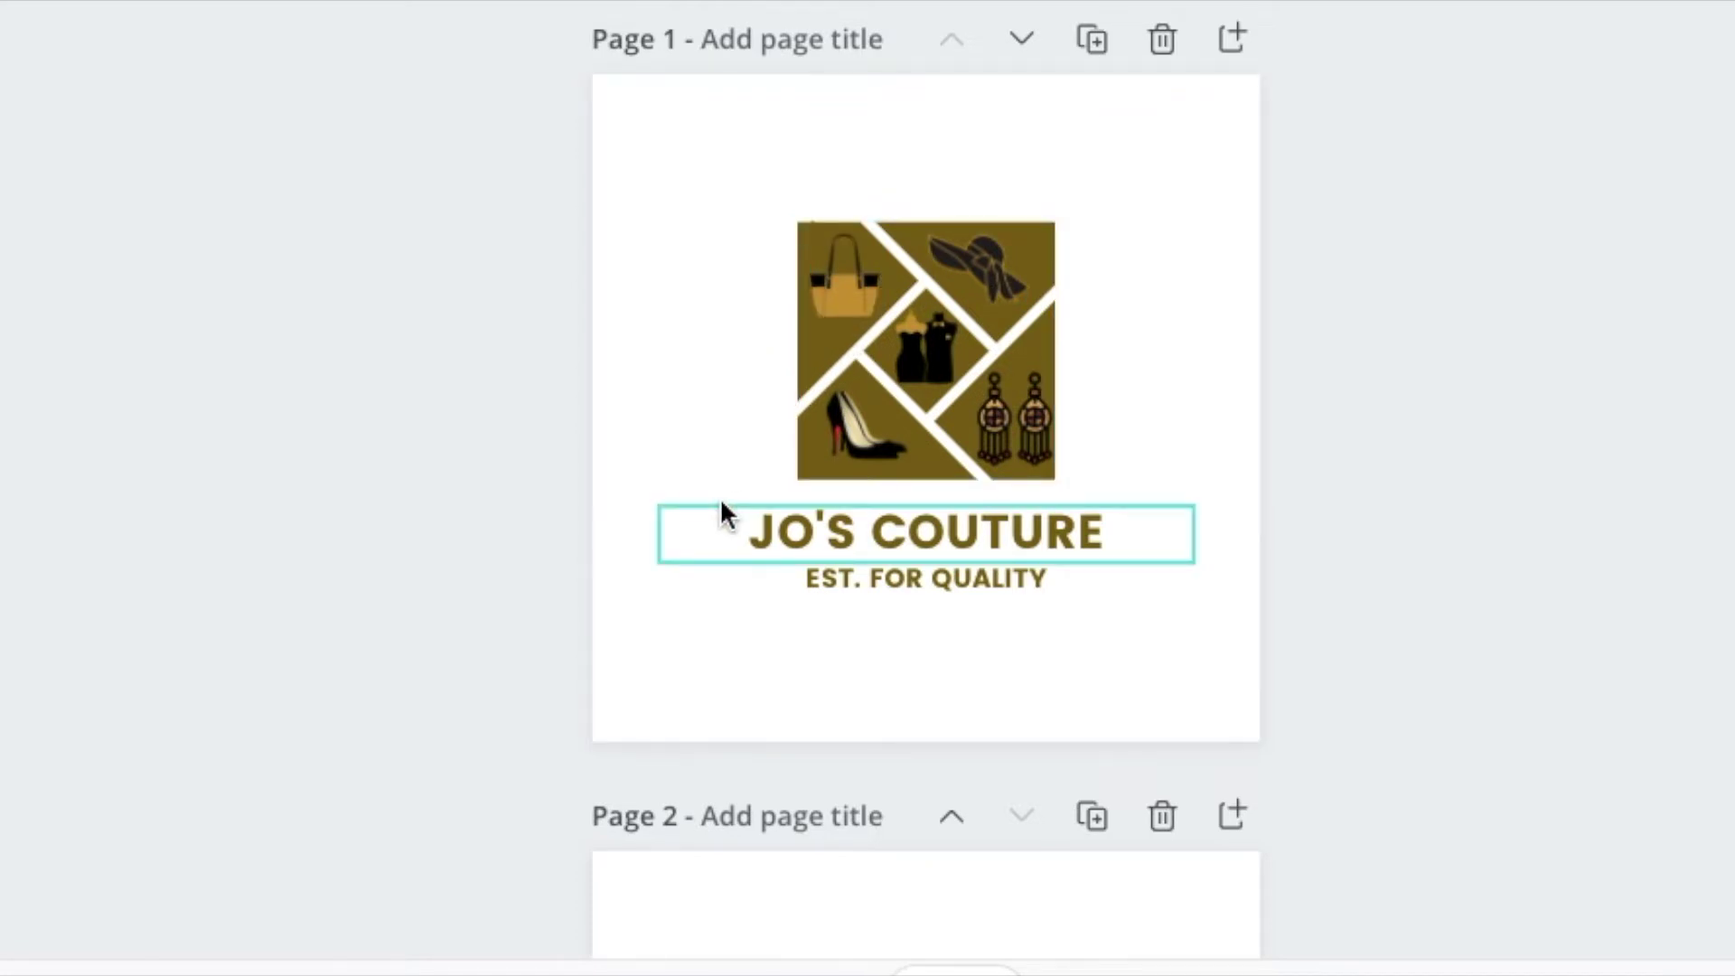
Deselect the emblem and show the Elements library of shapes and graphics beside Page 2
scroll(722, 503, down, 3)
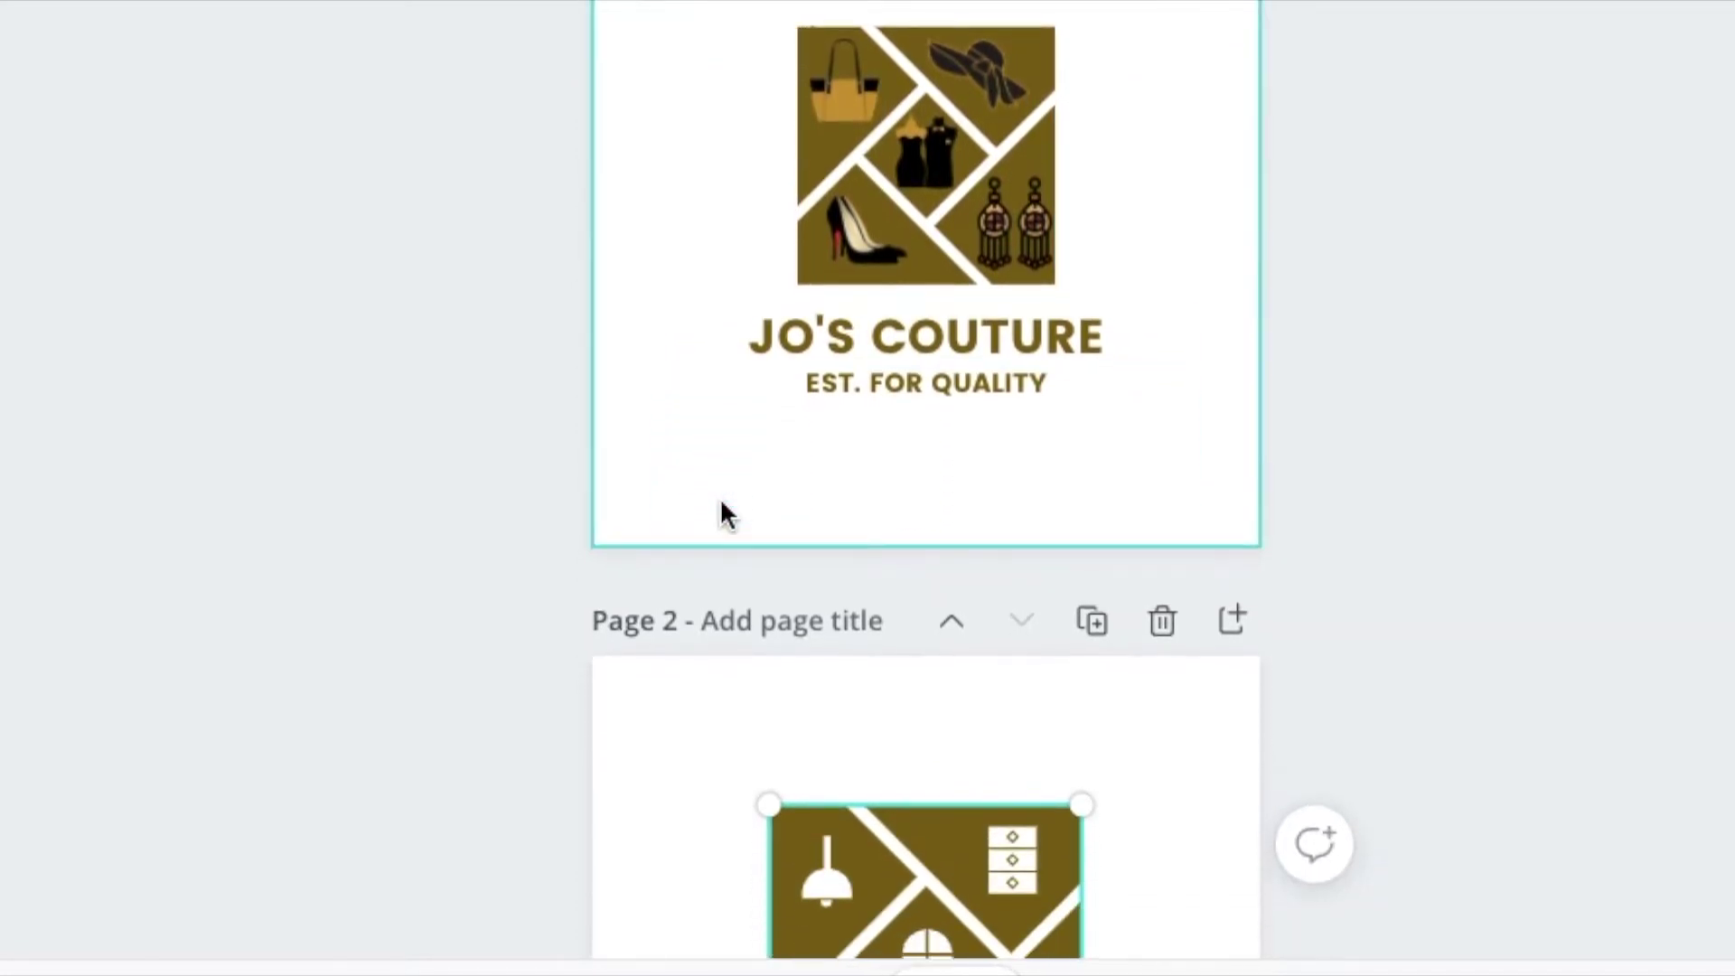
scroll(721, 502, down, 2)
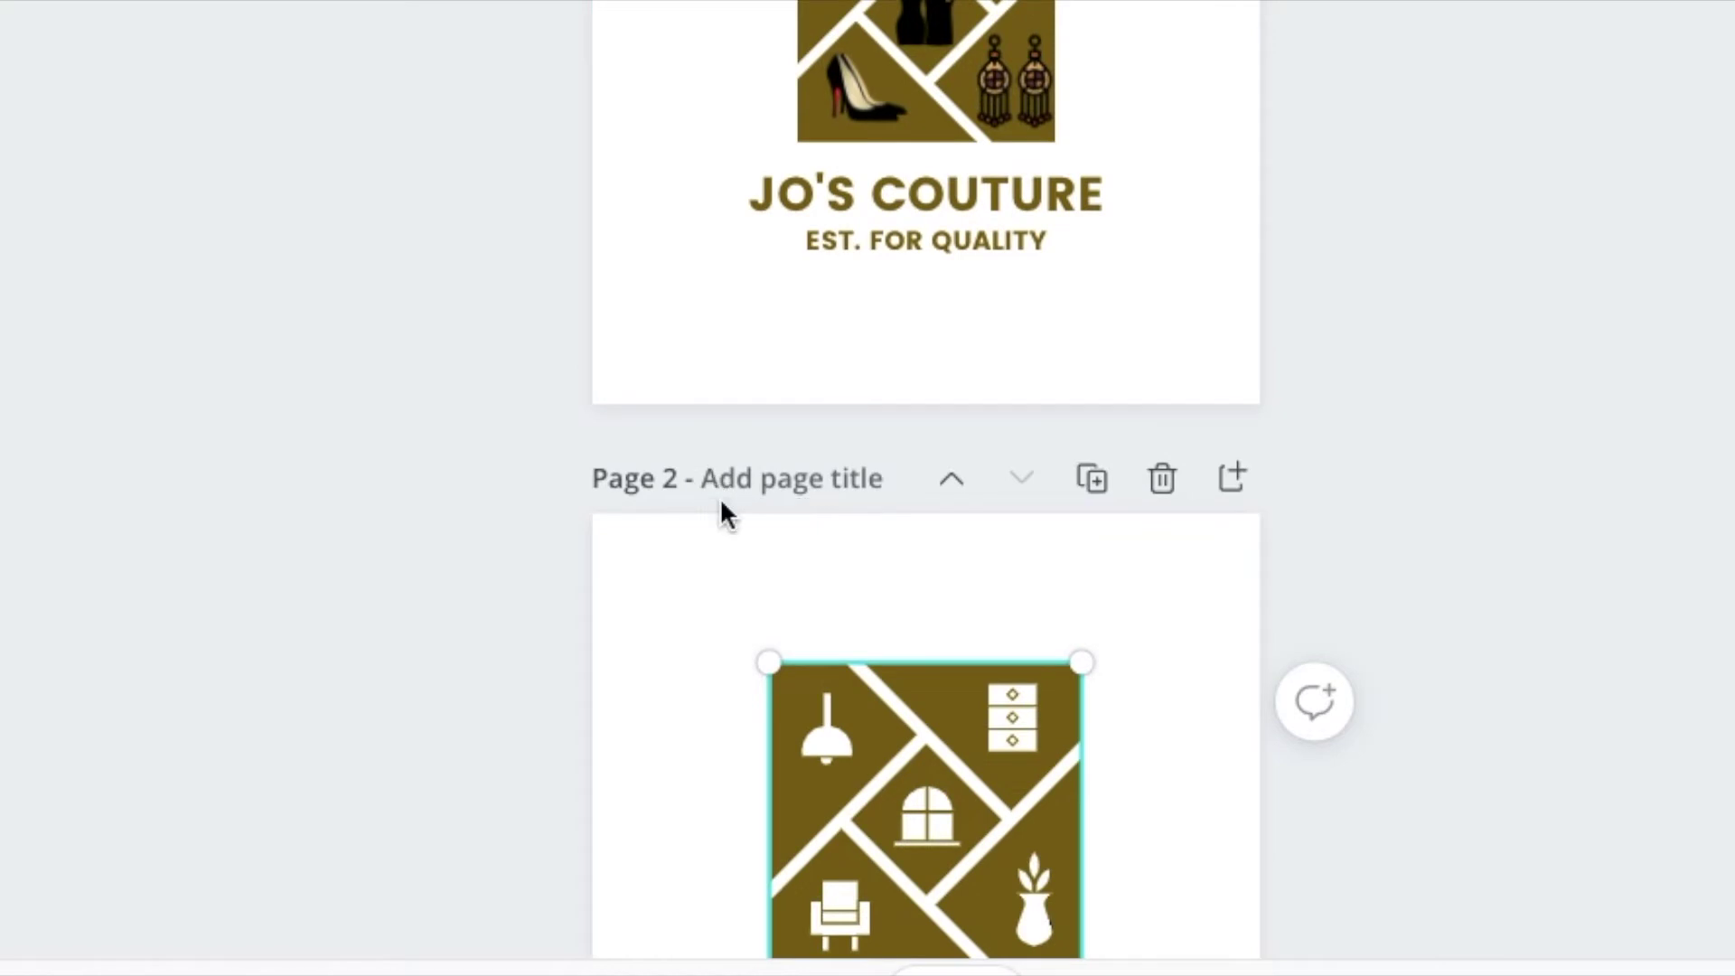
scroll(721, 503, down, 4)
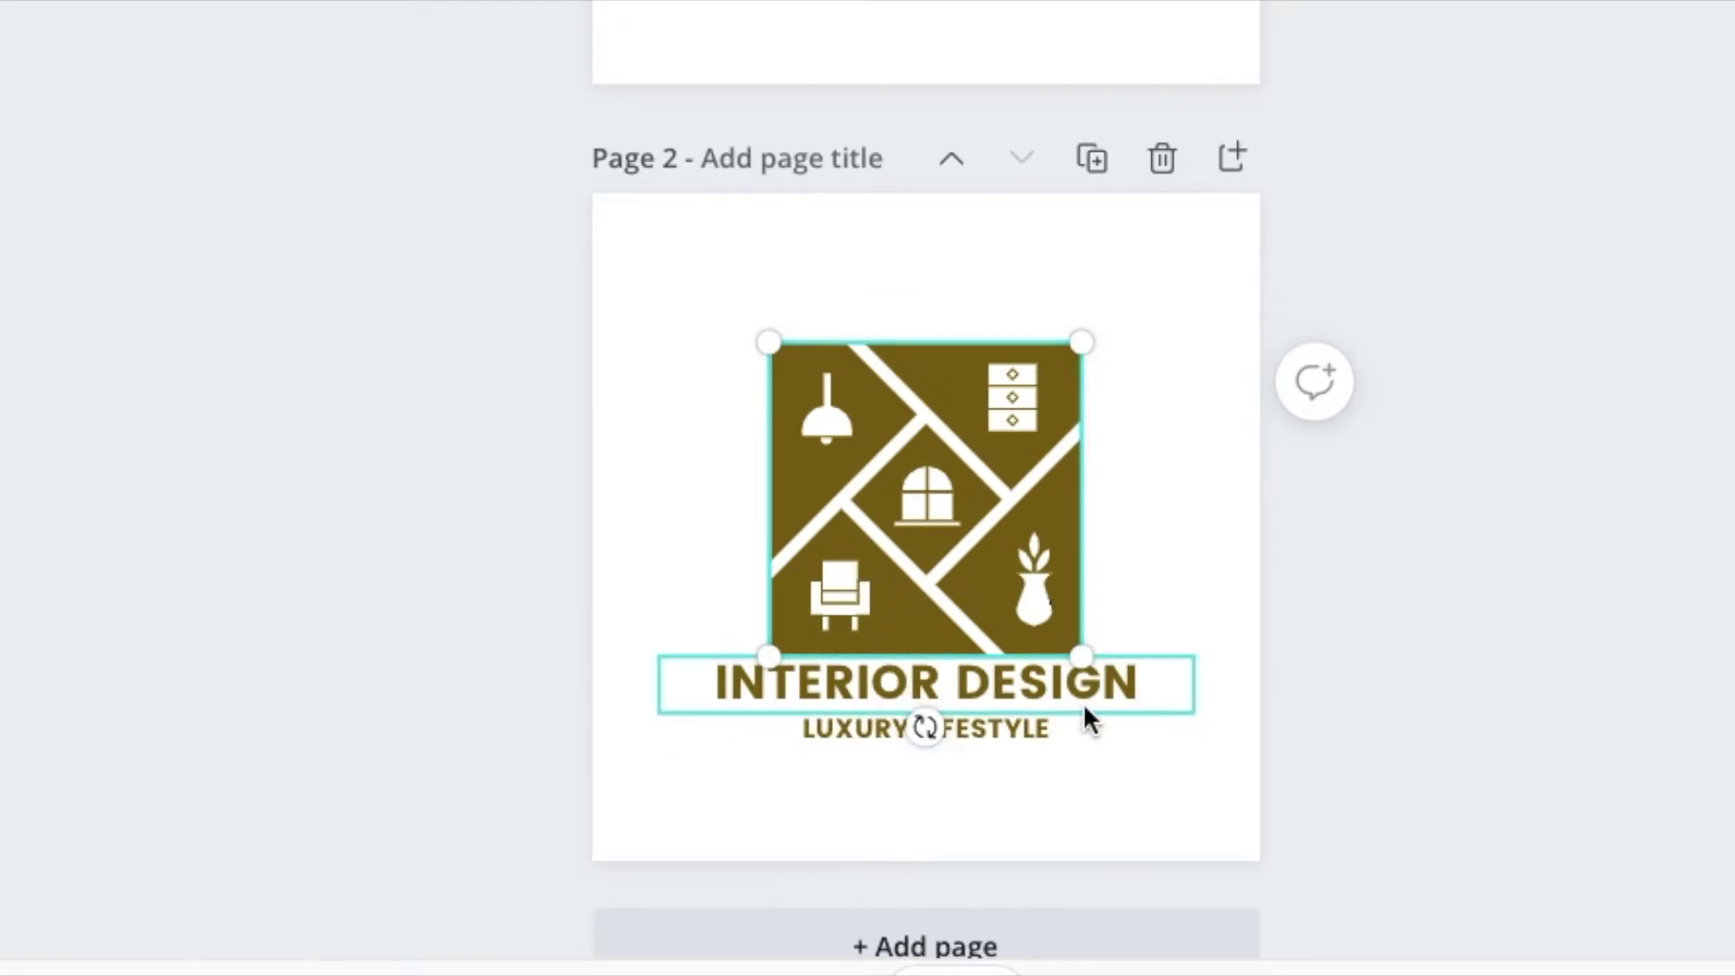
click(582, 550)
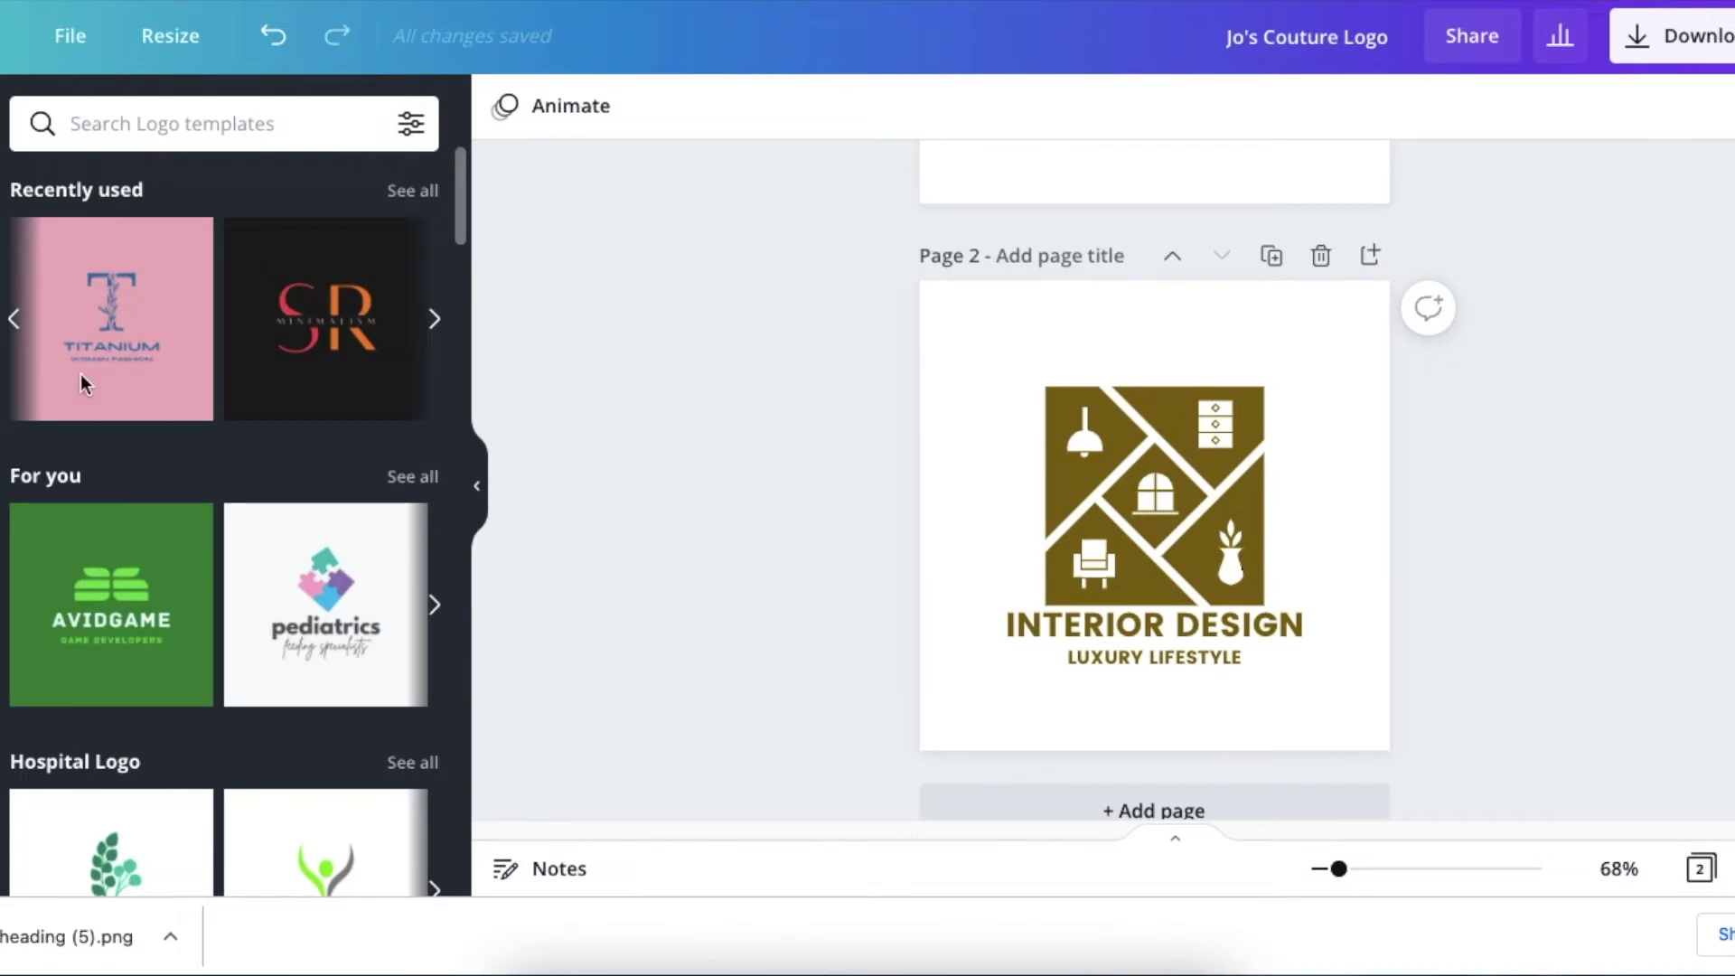
click(3, 298)
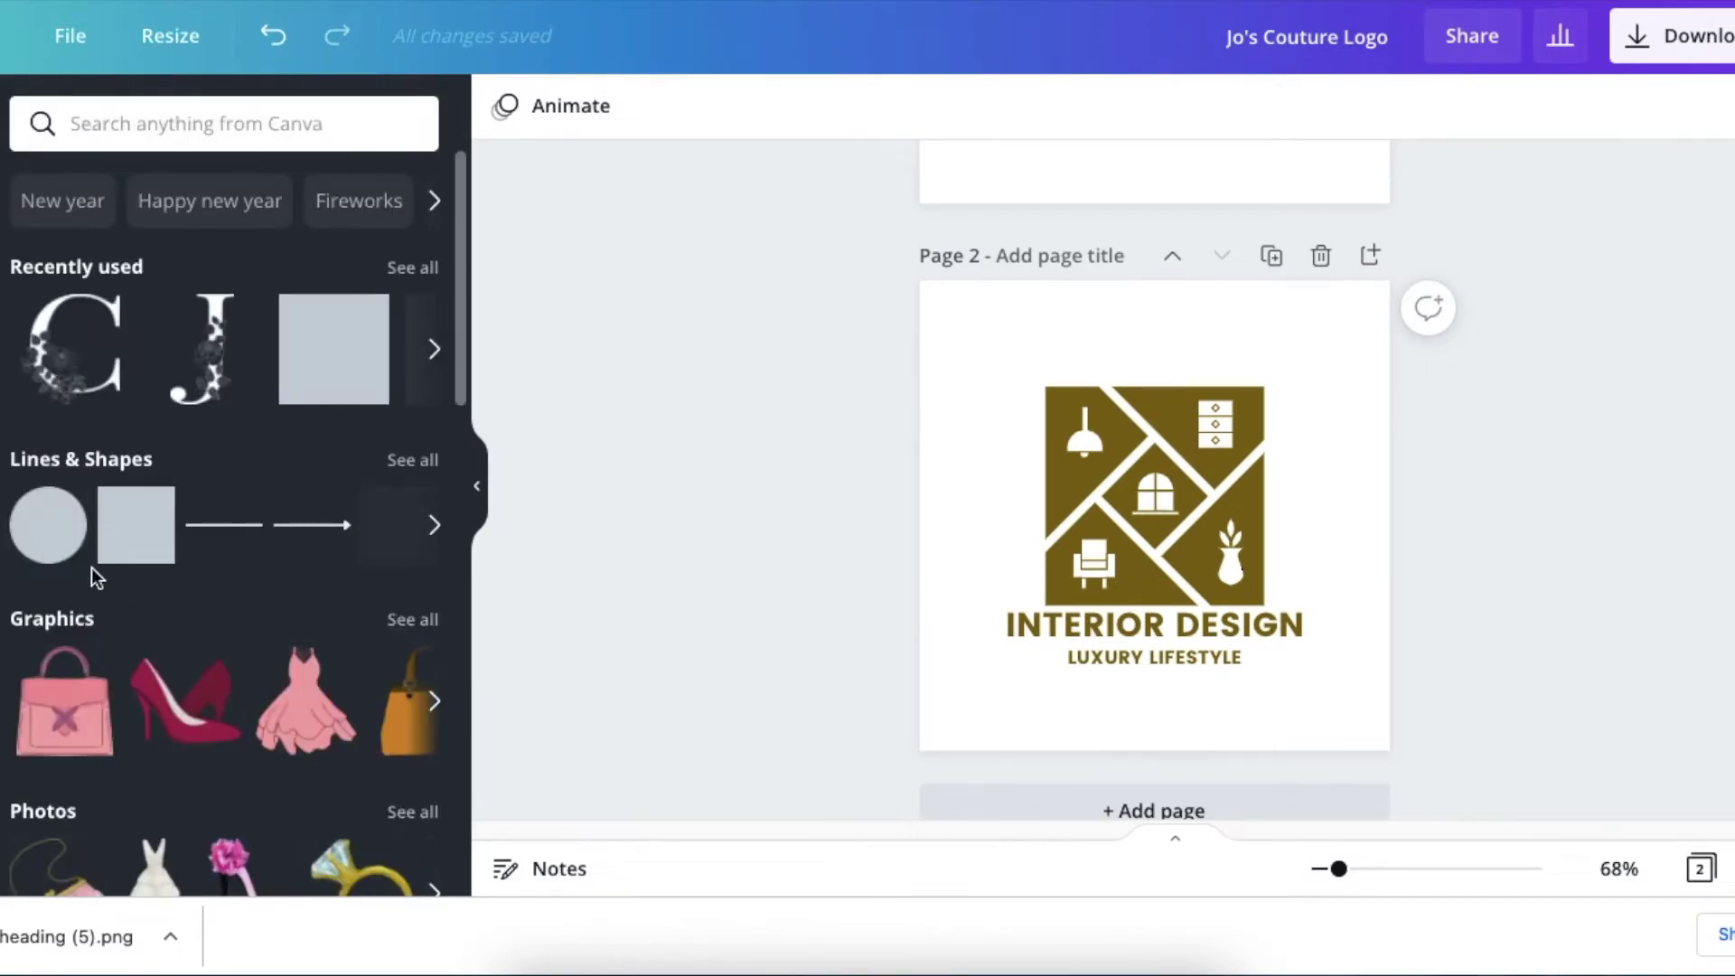
Add a triangle, shrink it, rotate it to -69° and place it over the emblem's top-left lamp panel
click(398, 532)
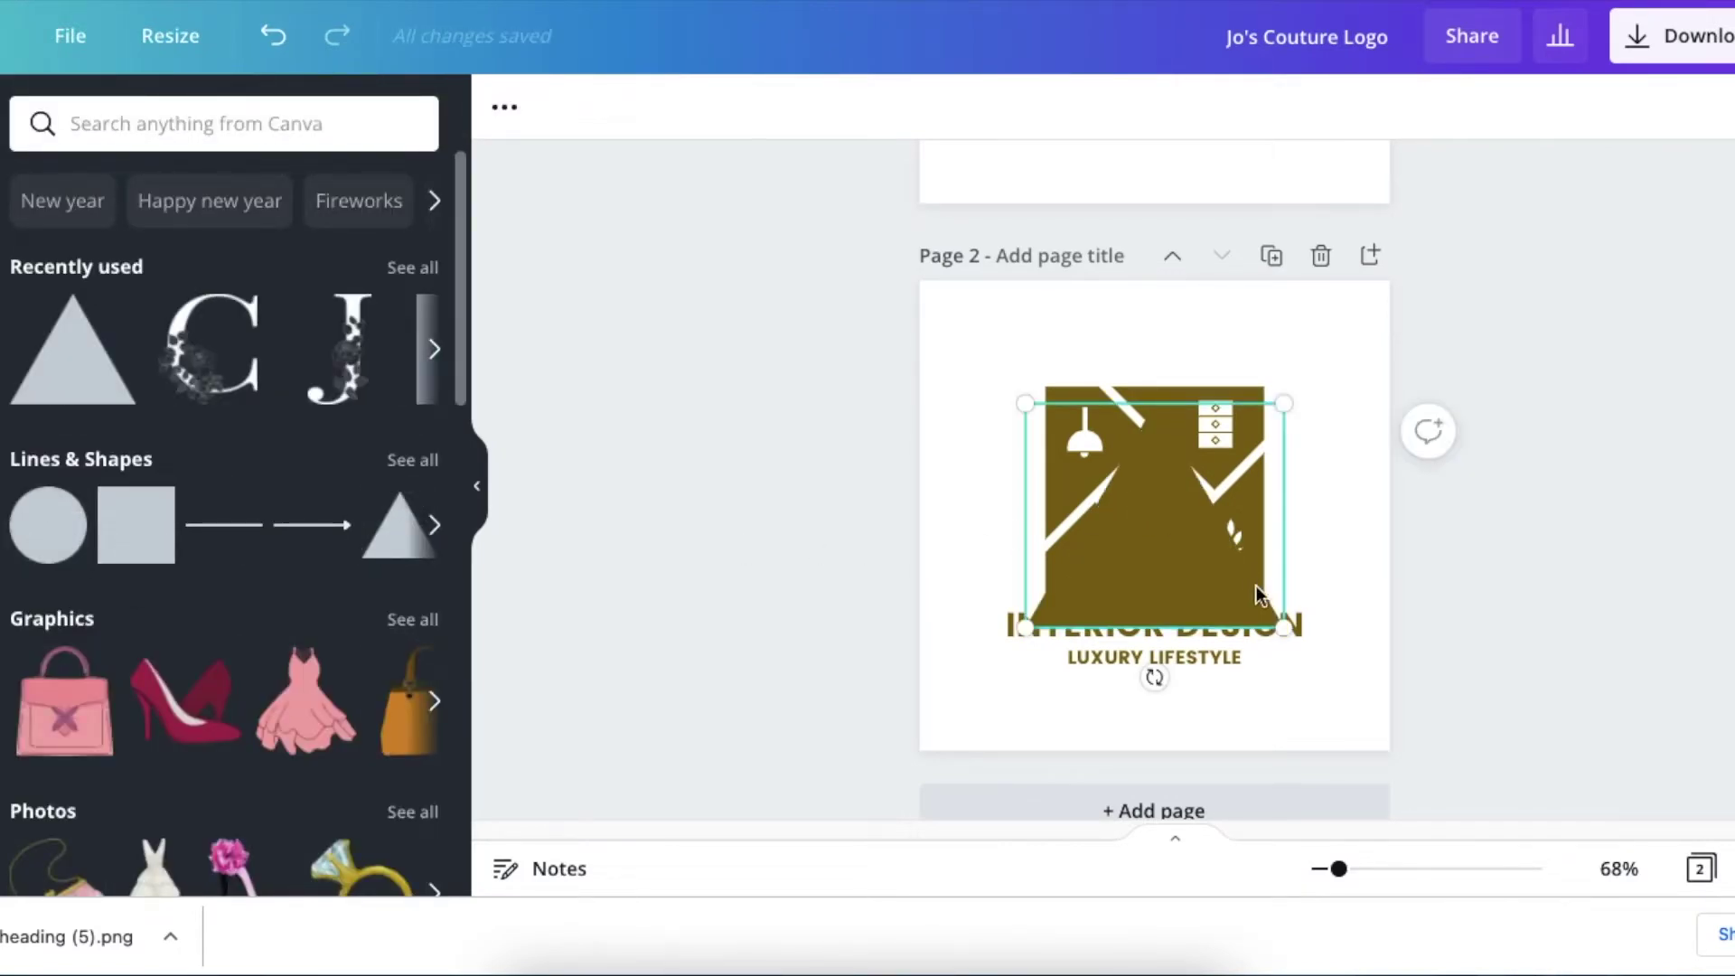
drag(1284, 627, 1113, 480)
drag(1046, 533, 995, 414)
drag(1077, 451, 1134, 392)
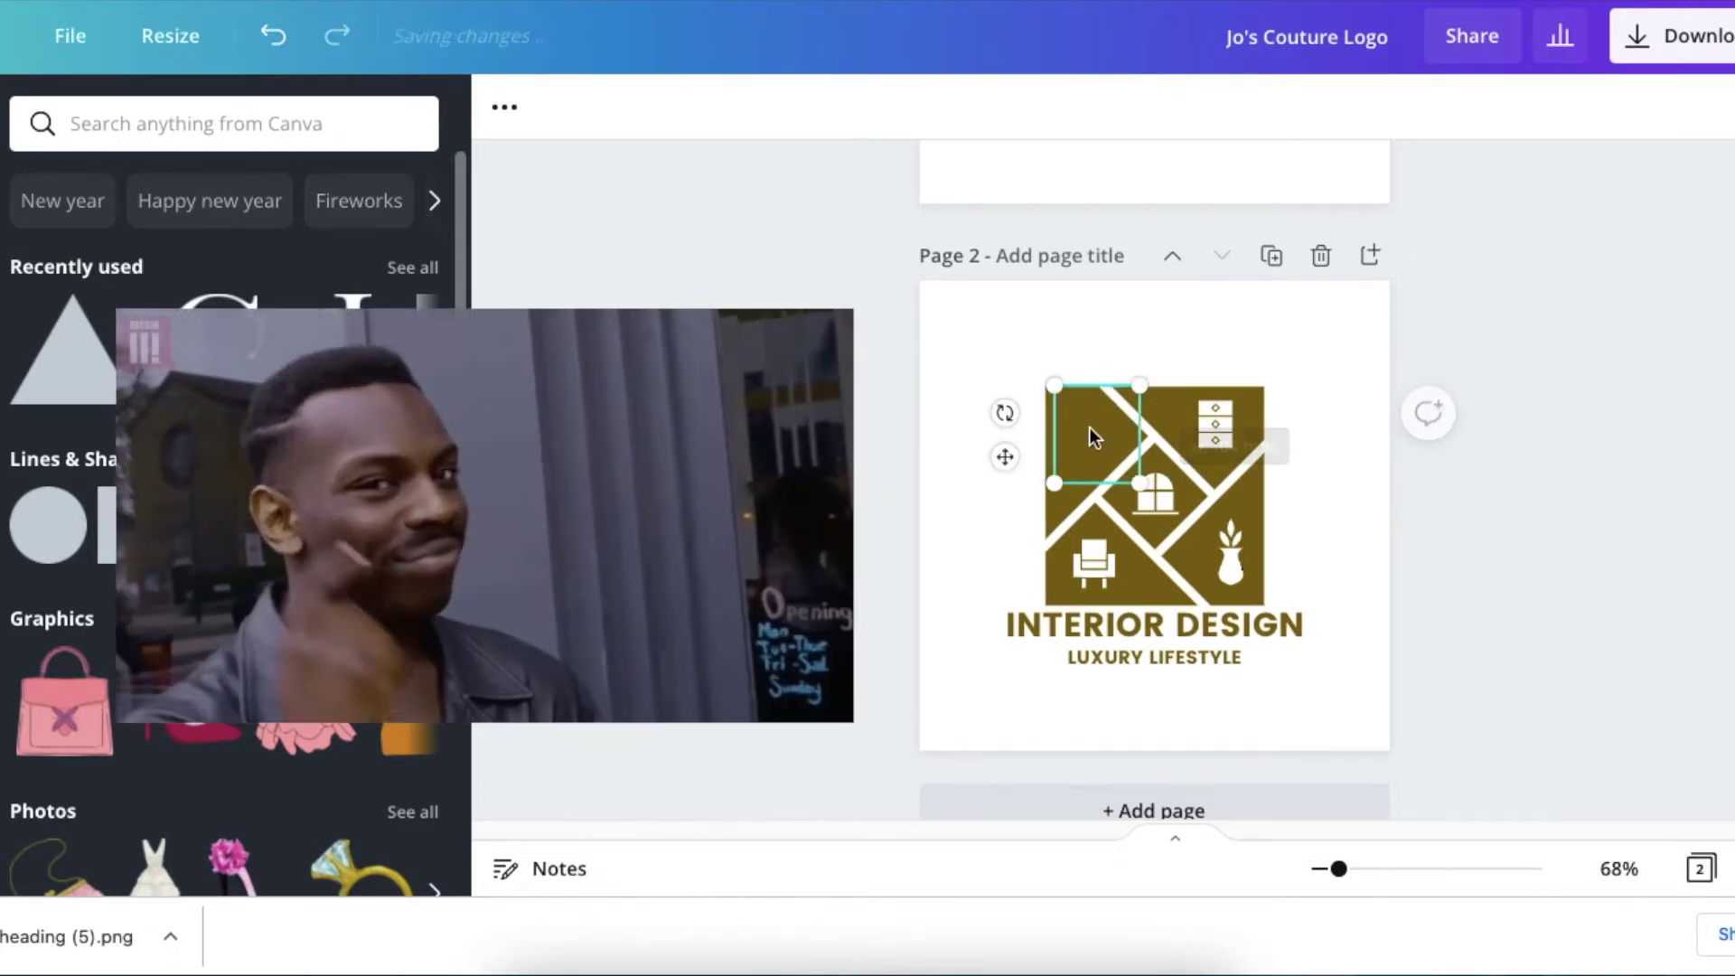
key(Escape)
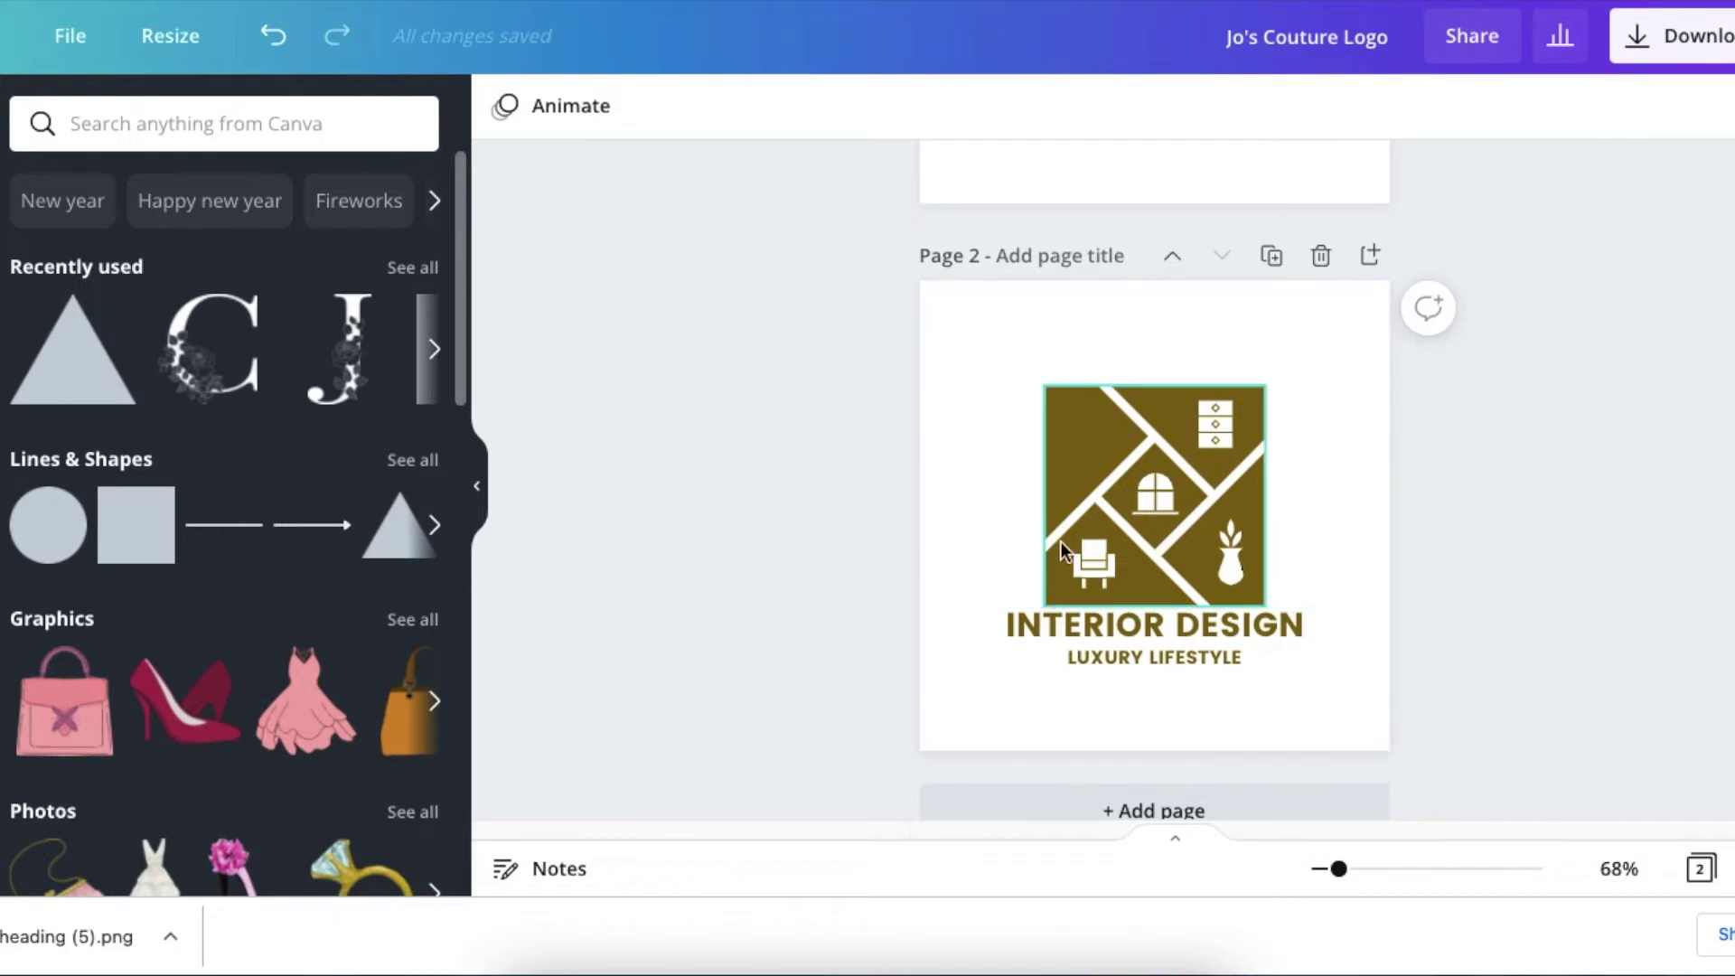
scroll(804, 524, up, 5)
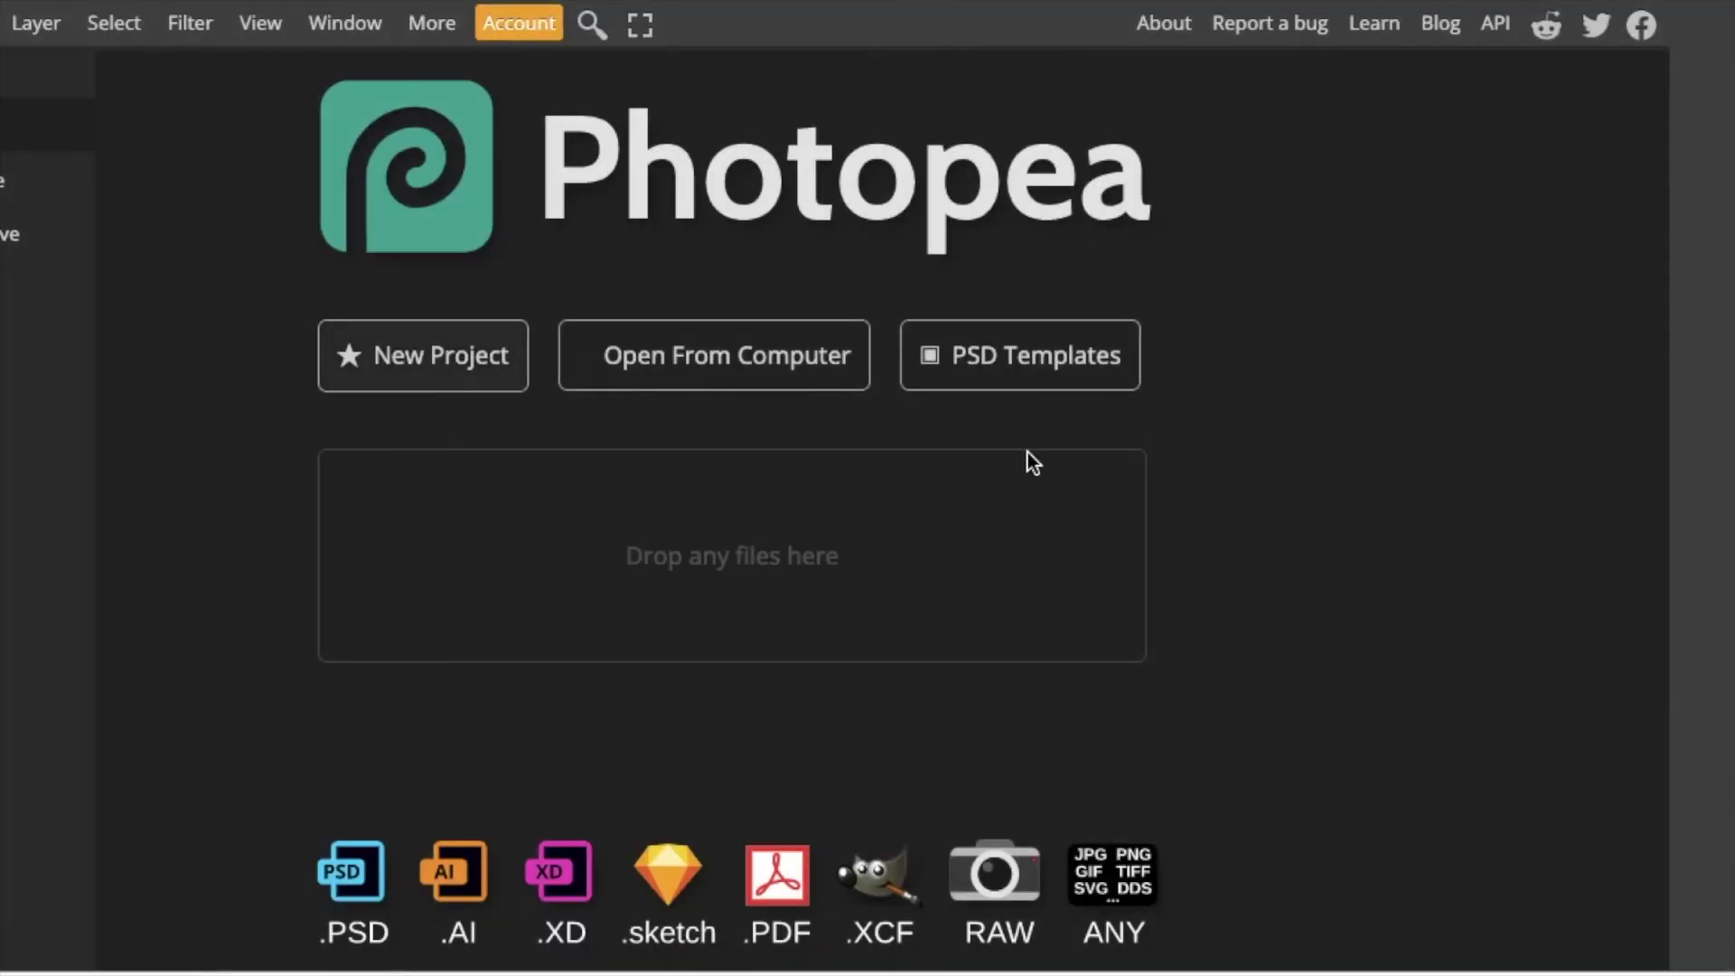
Open the '3d glass window logo mockup' from Photopea's PSD Templates
click(1014, 378)
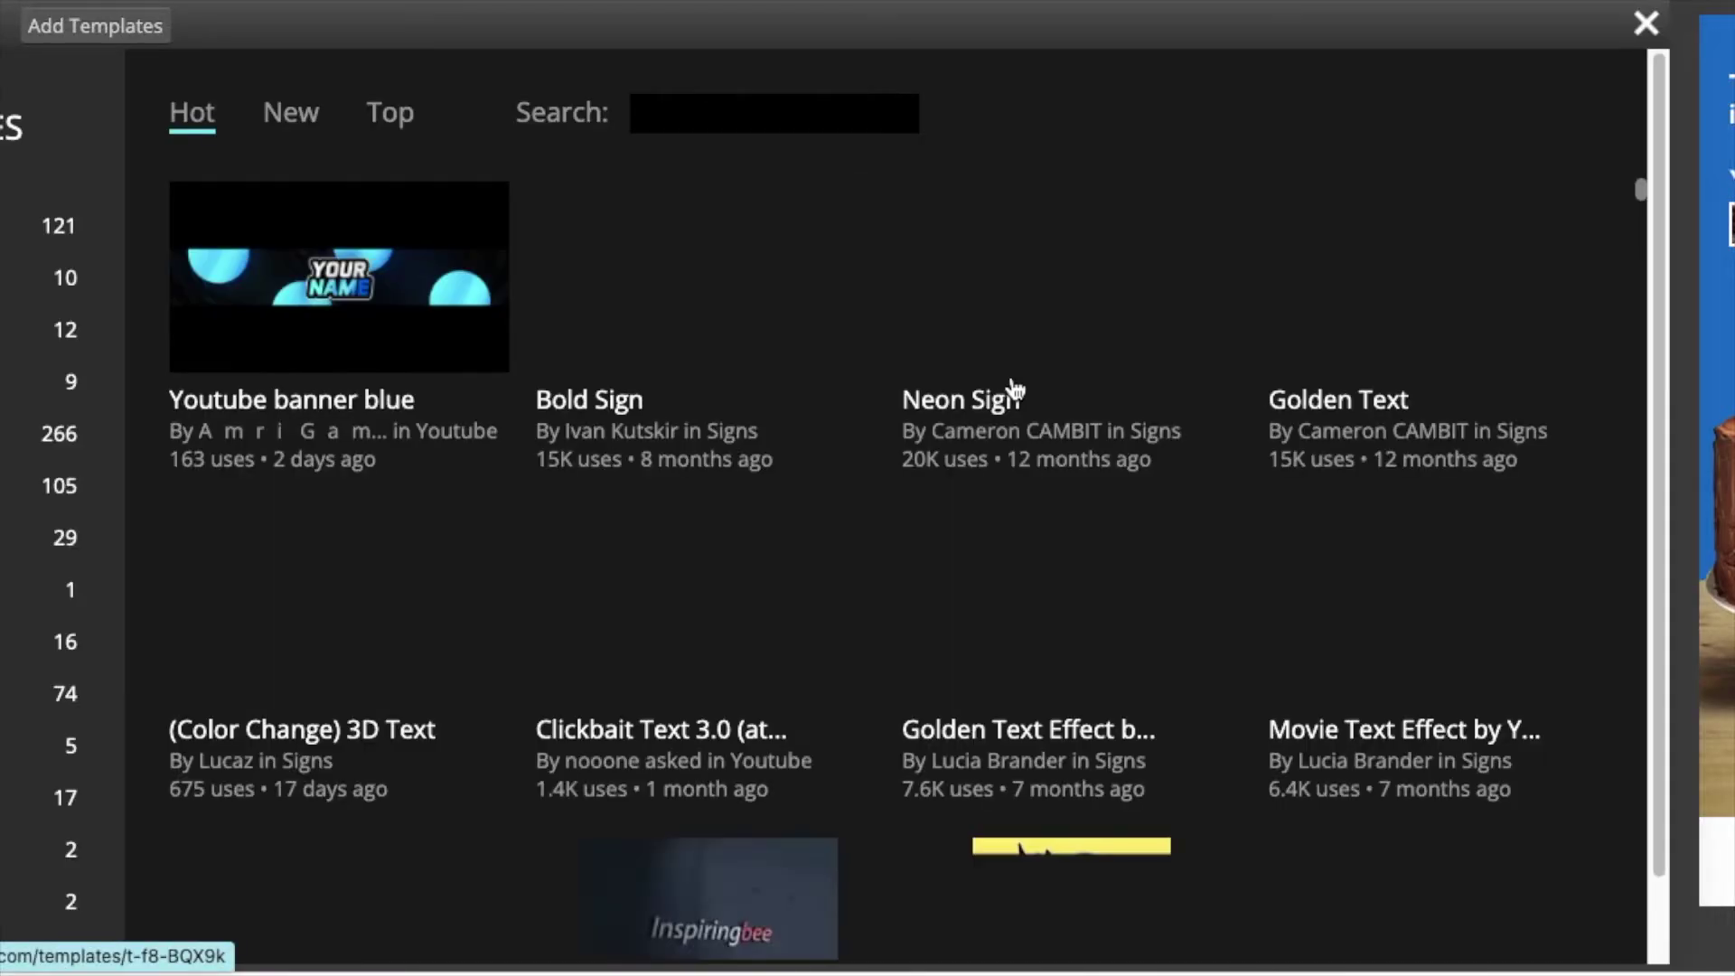
scroll(842, 540, down, 2)
scroll(858, 551, down, 2)
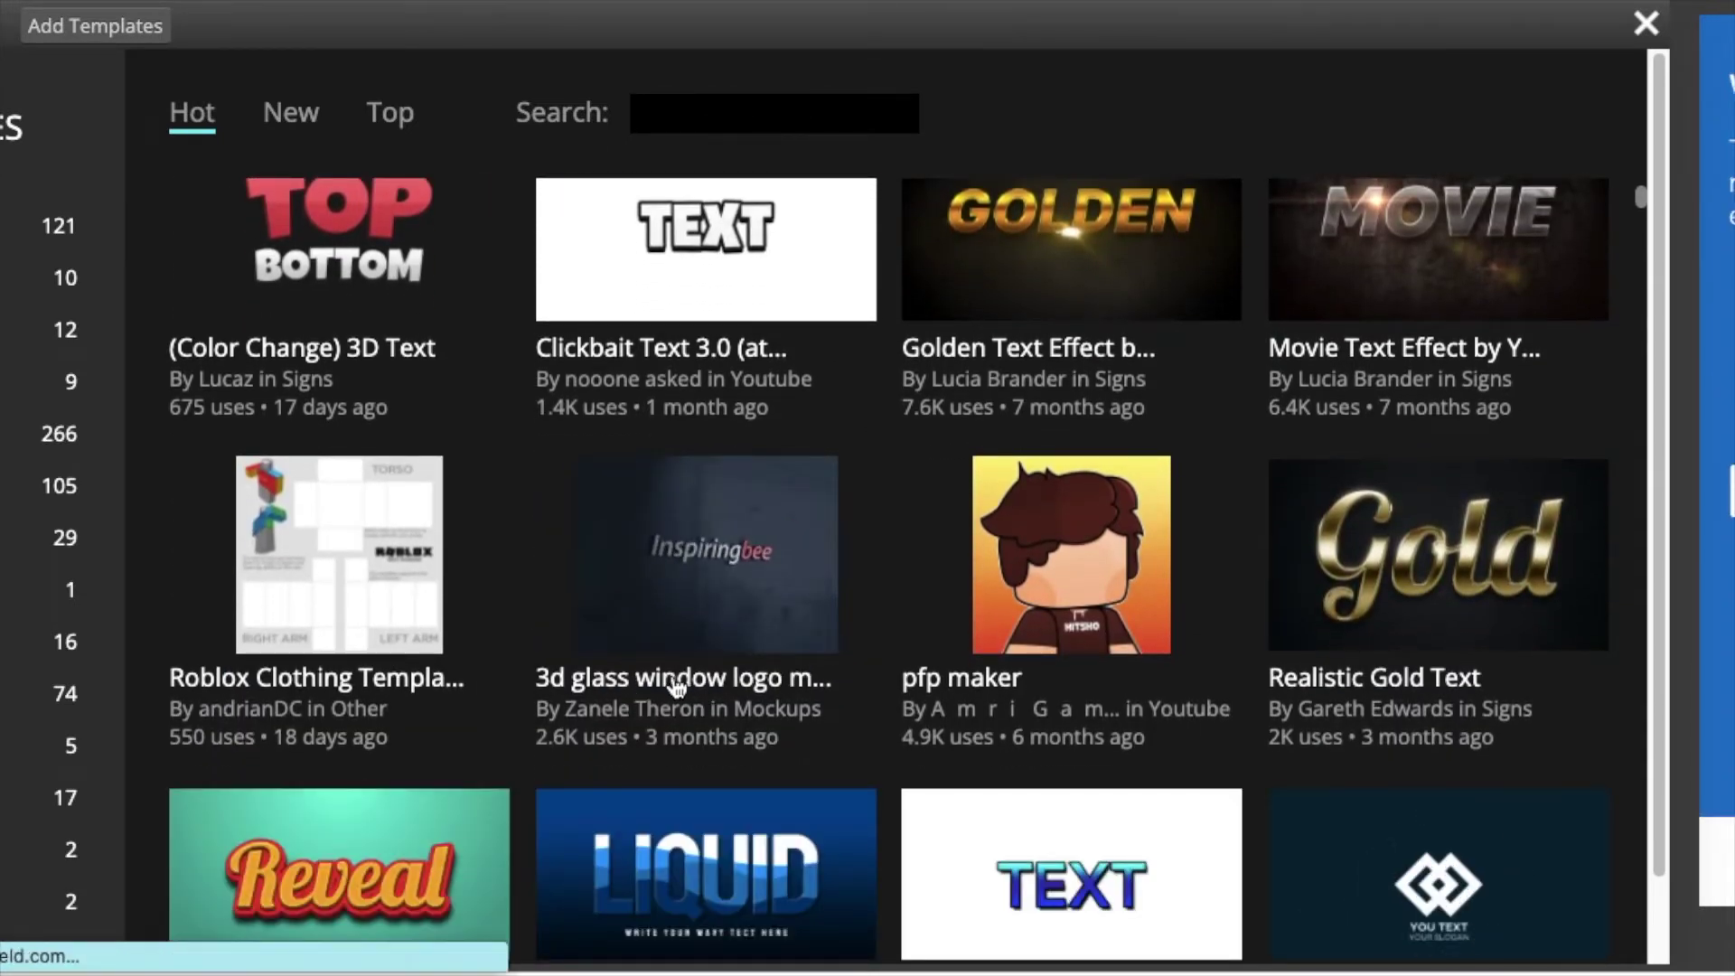
click(673, 680)
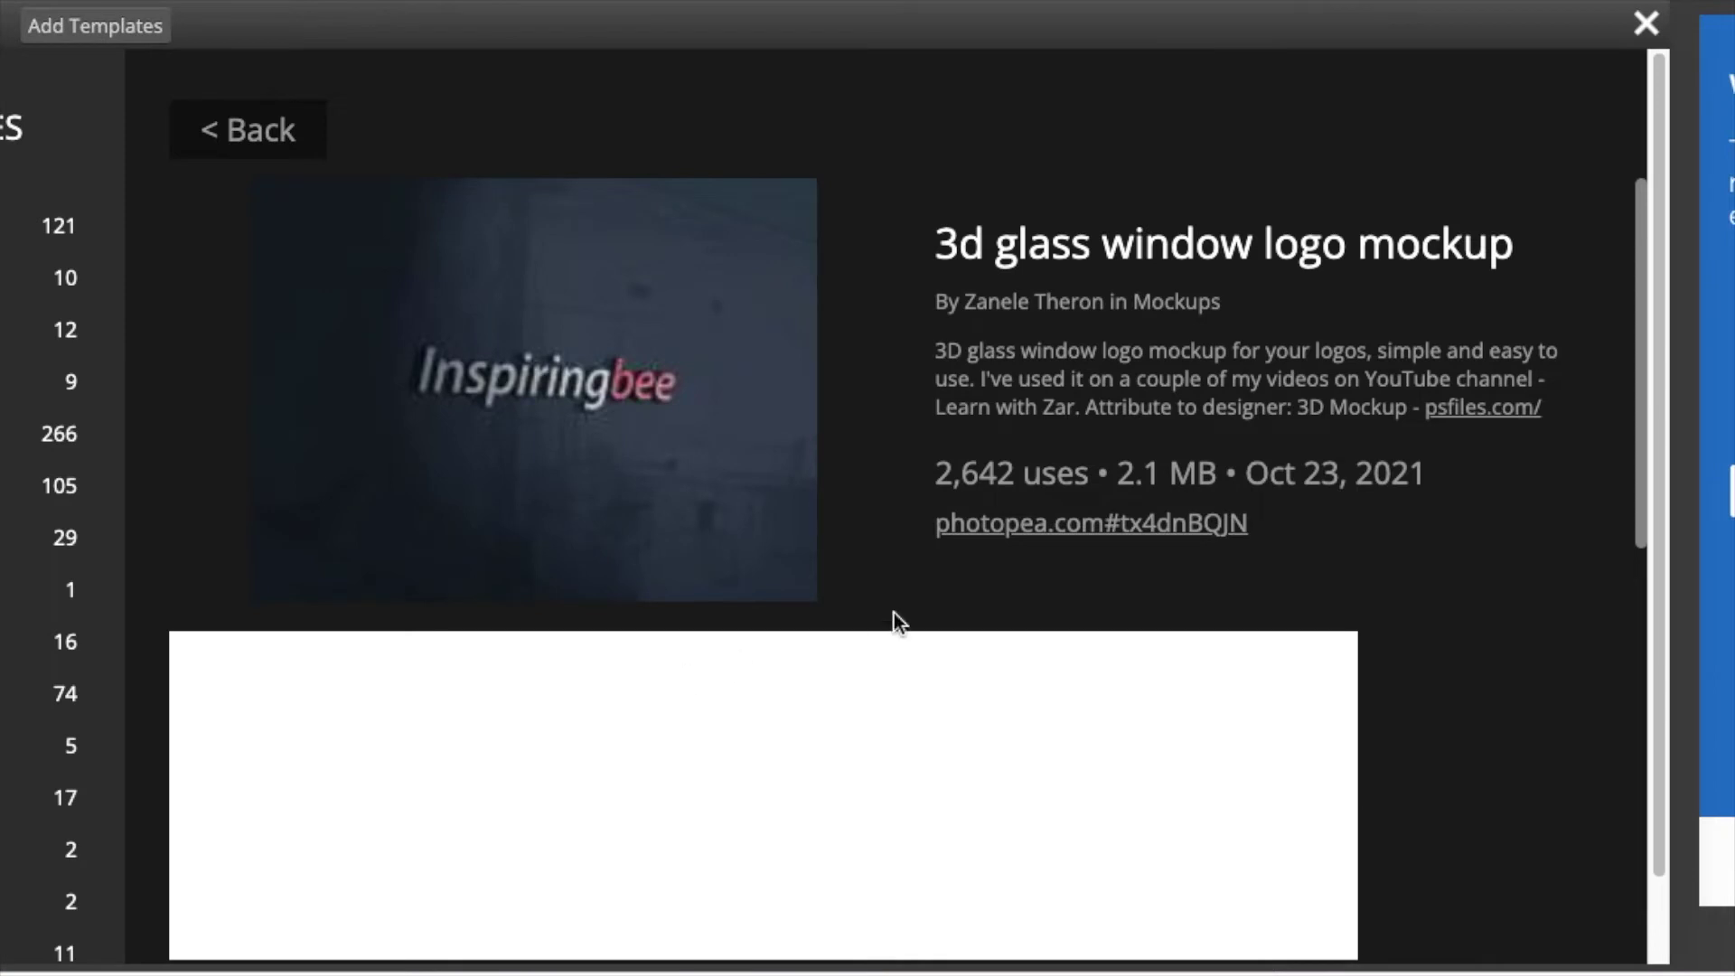
click(1084, 522)
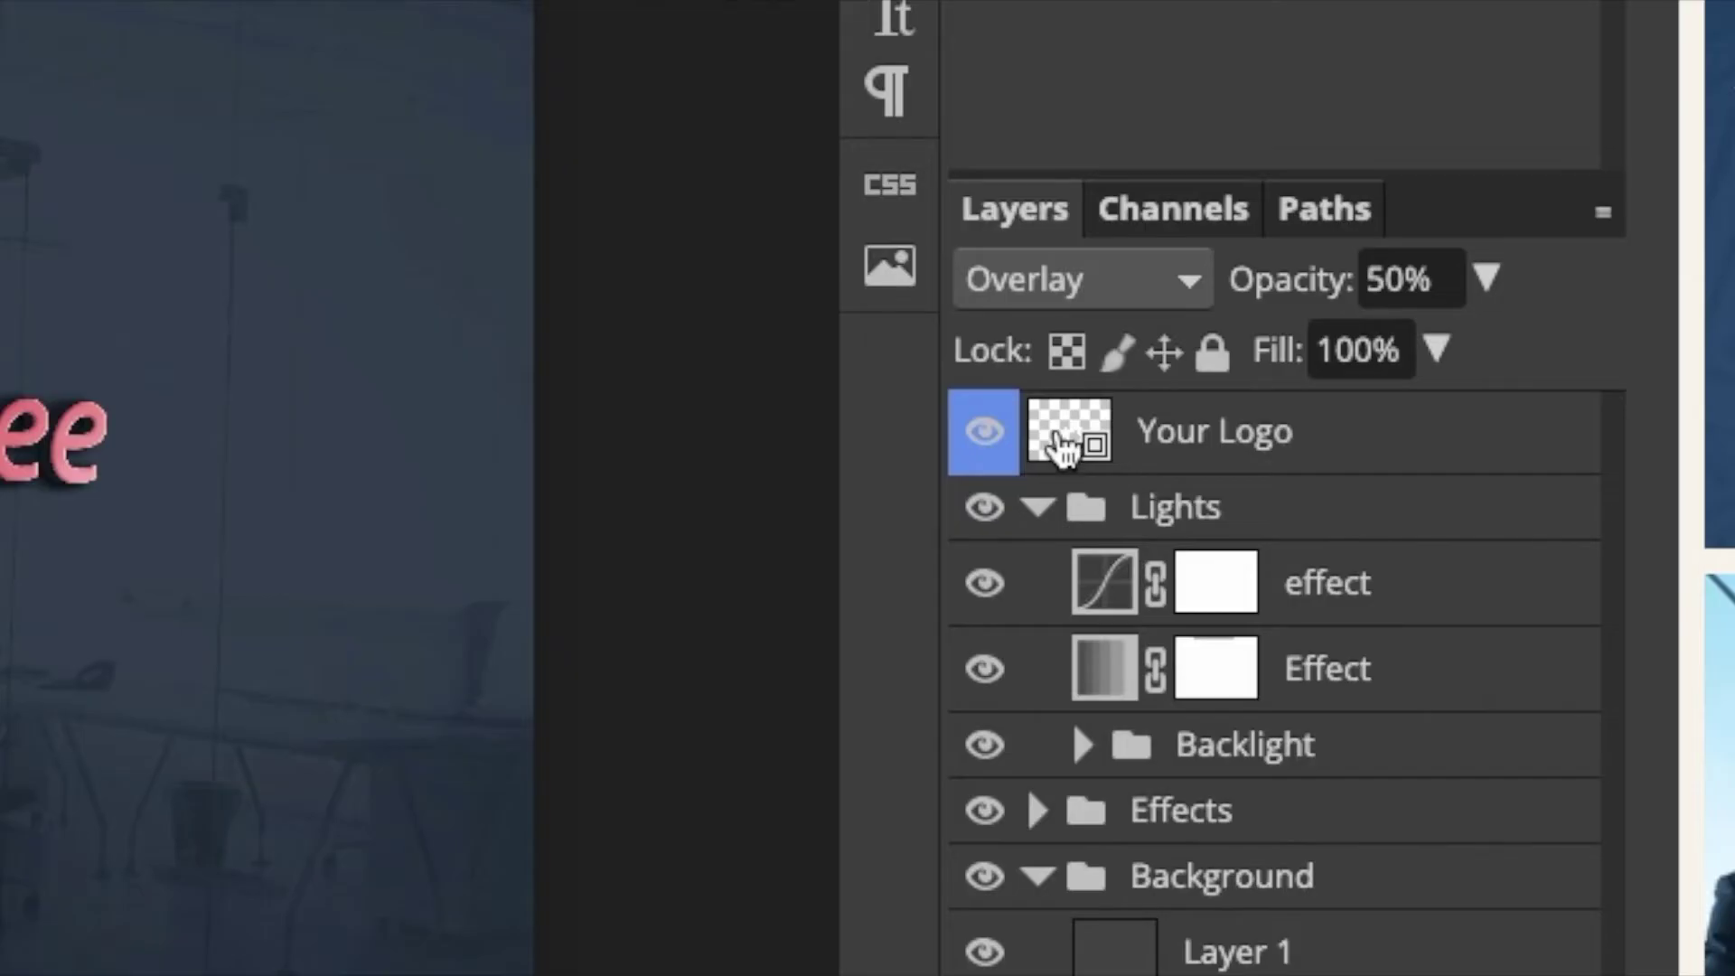
Open the Your Logo smart object and hide the Inspiringbee placeholder text
click(1064, 444)
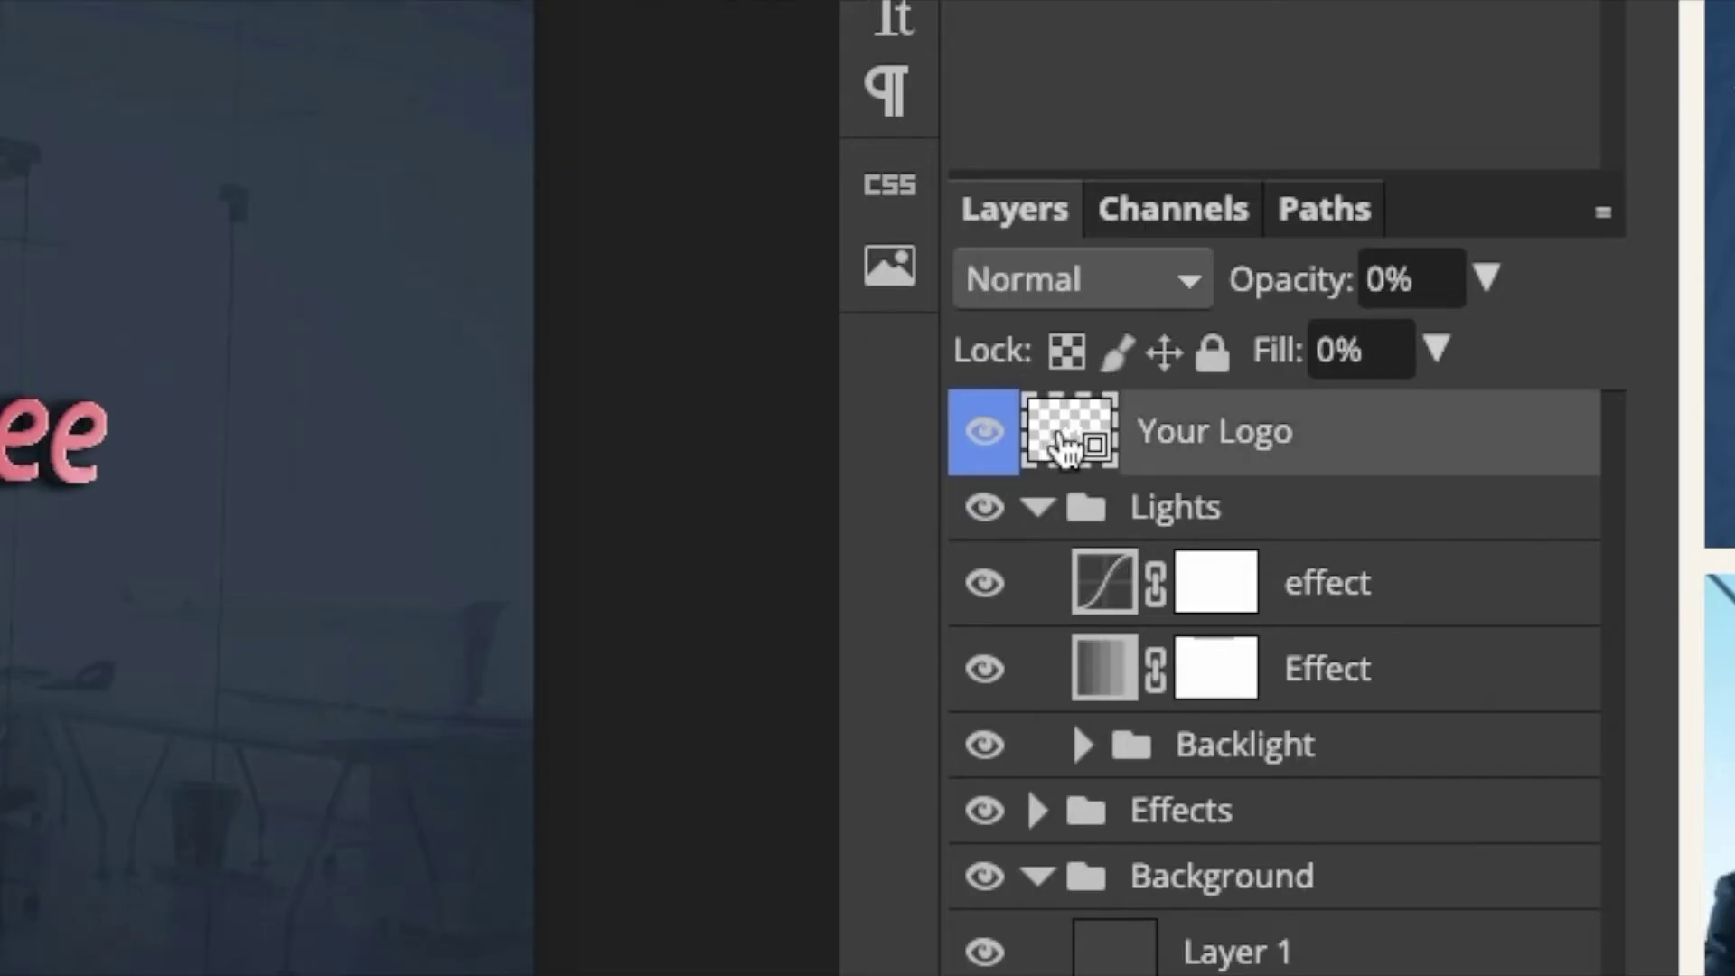
double_click(1064, 444)
click(989, 437)
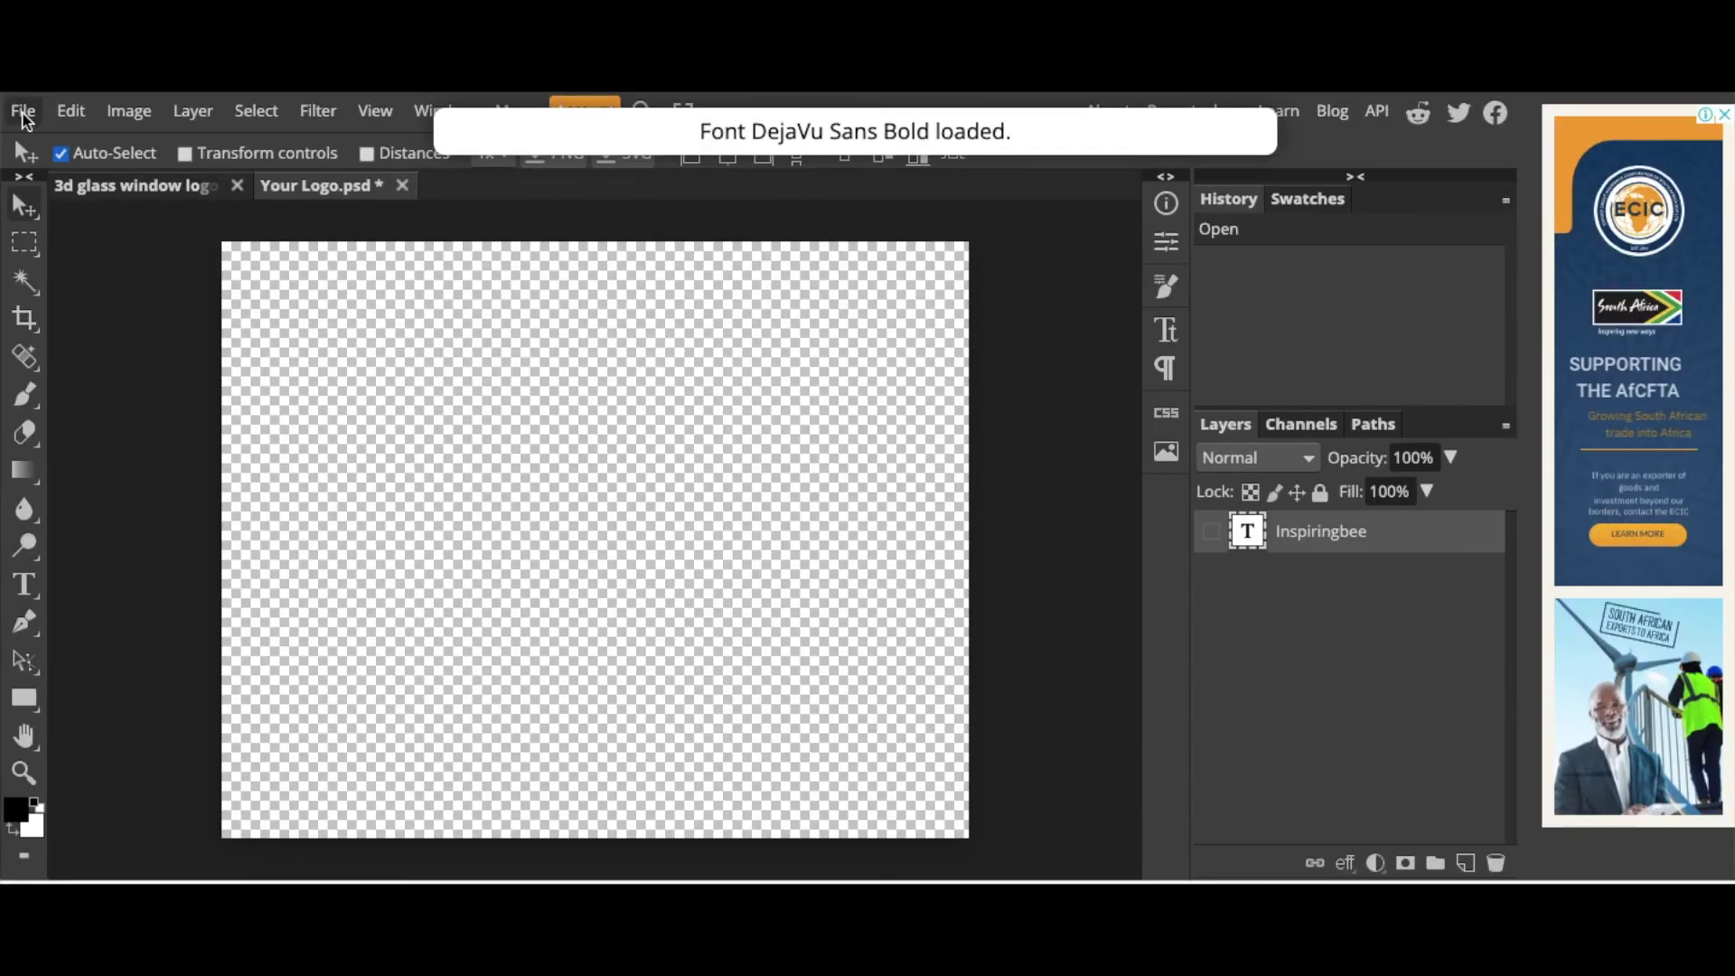
Place Jo's Couture Logo (1).png from the Desktop into the smart object via Open & Place
click(22, 111)
click(90, 221)
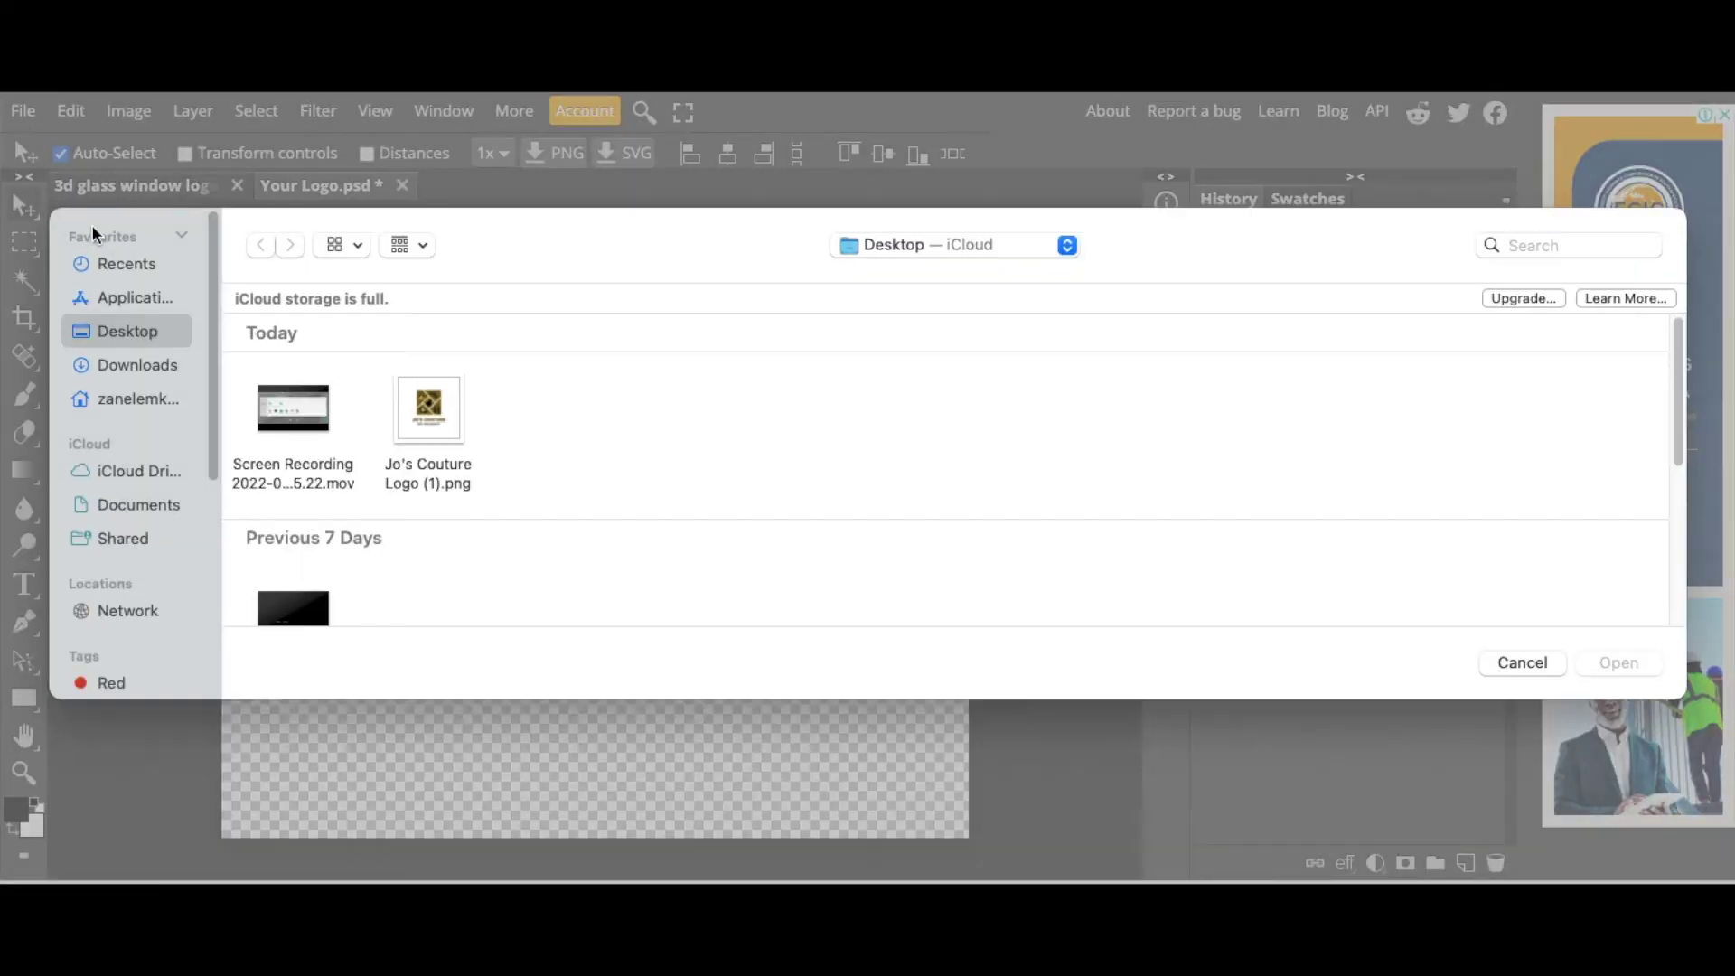
click(433, 468)
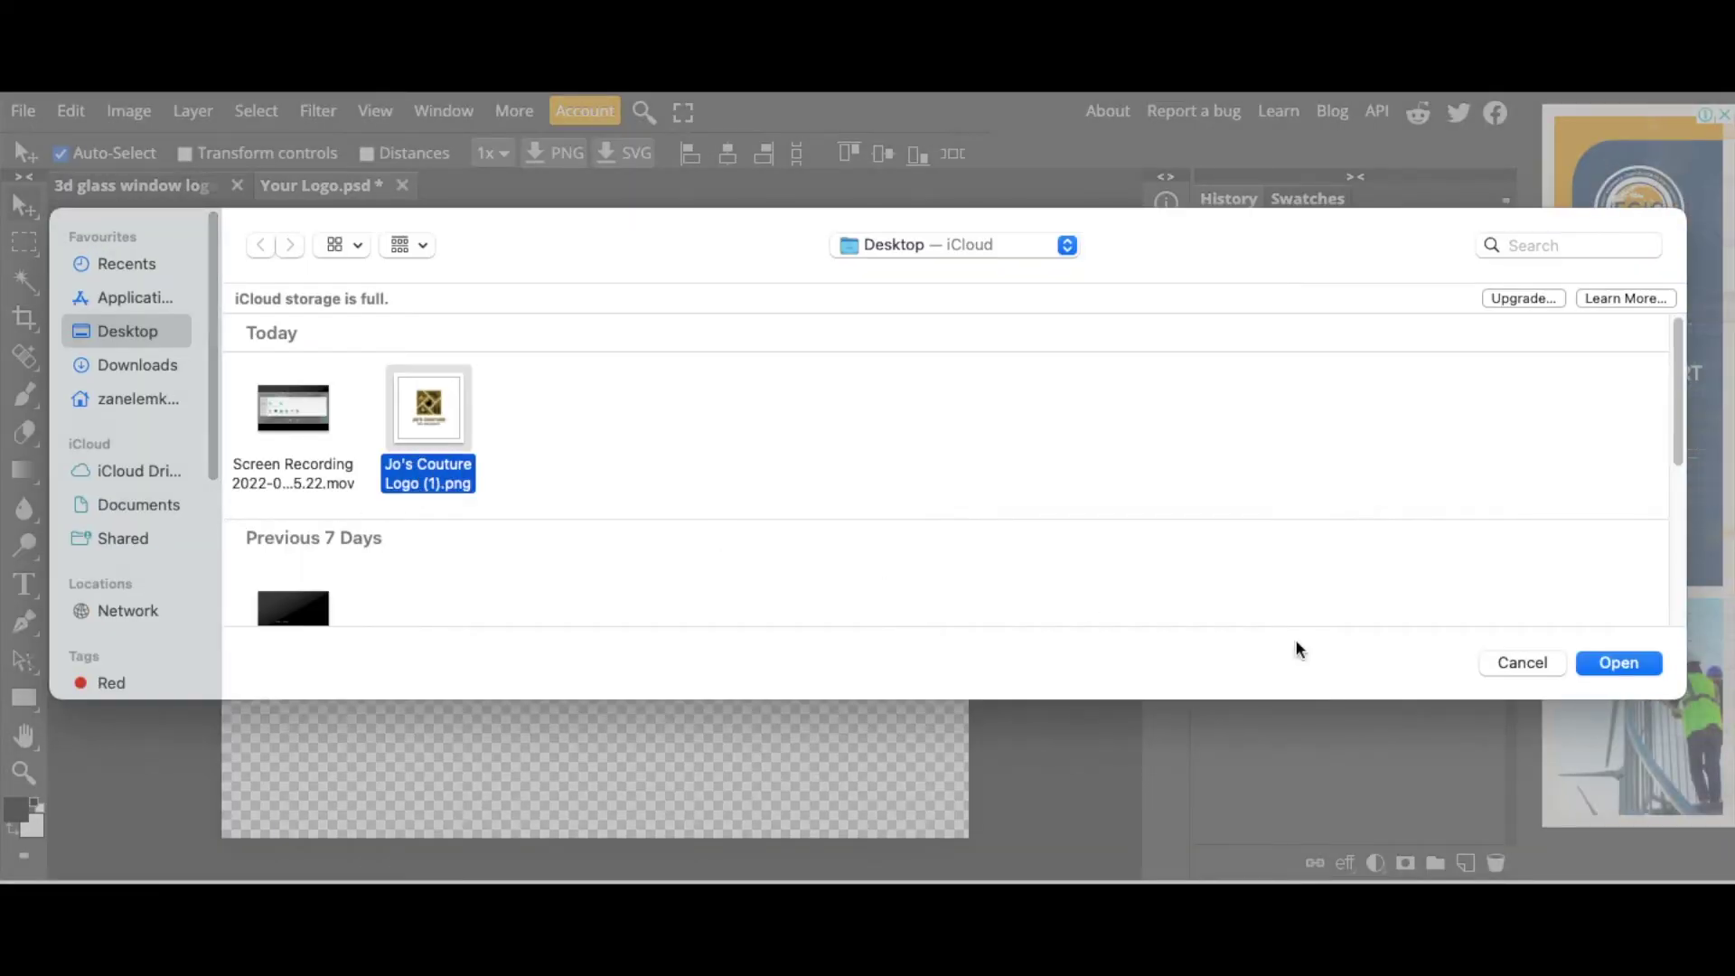
click(1608, 662)
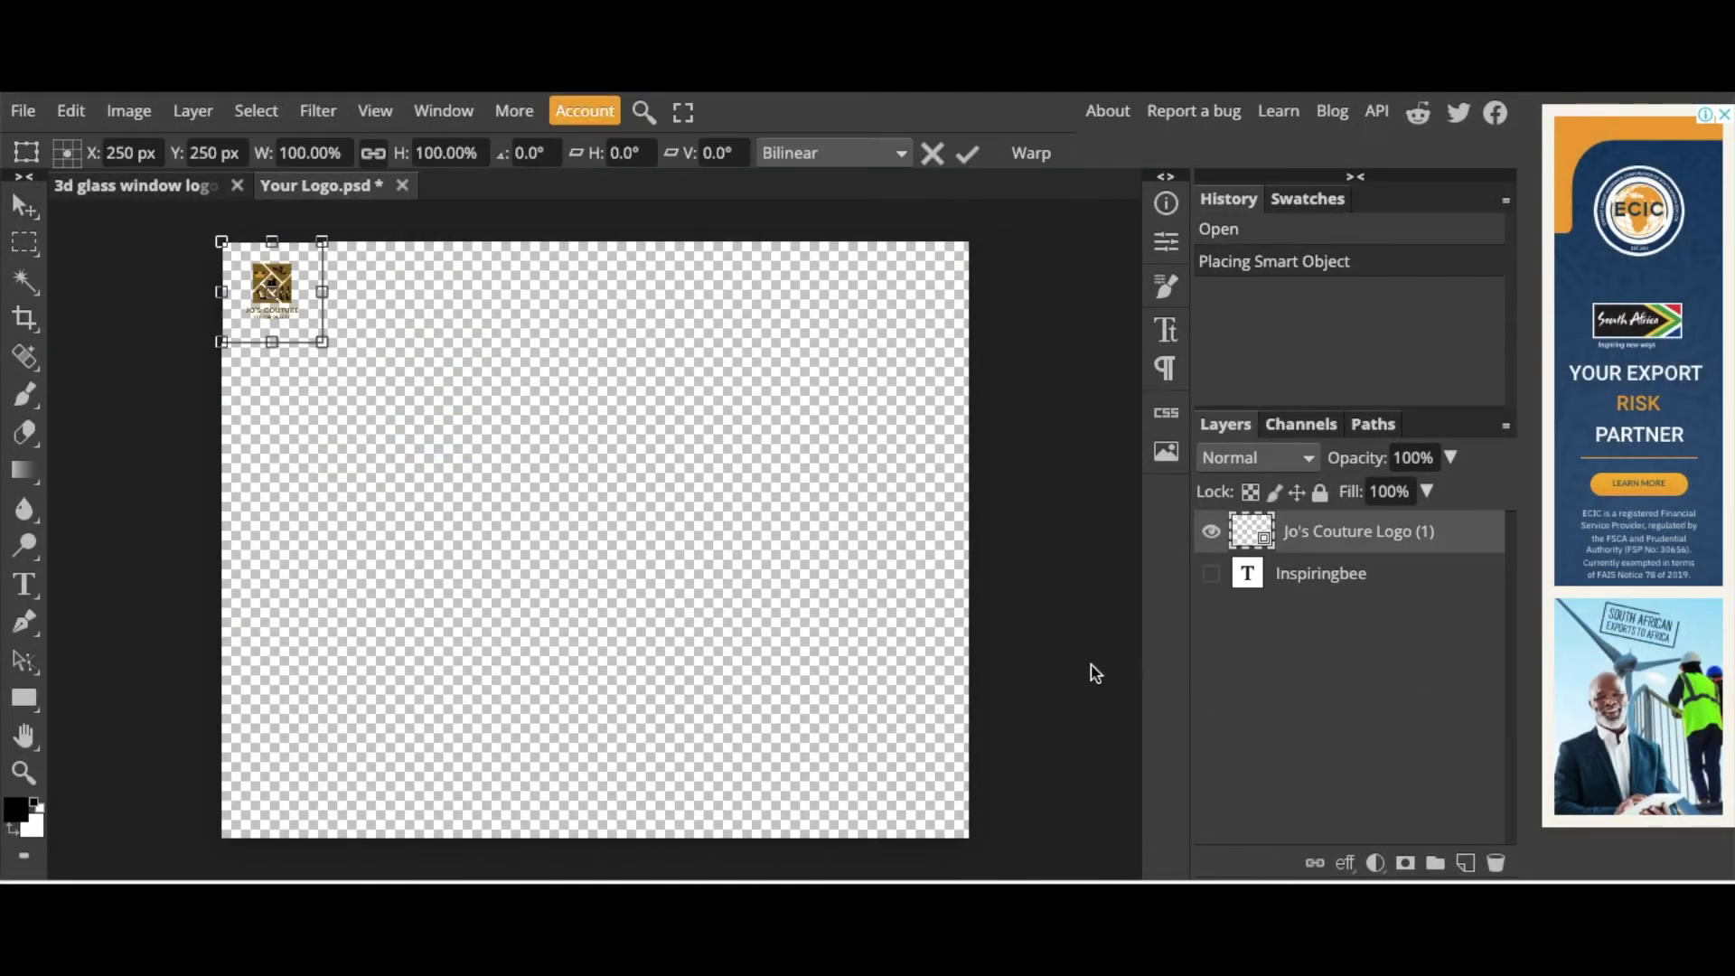
Rotate and scale the Jo's Couture logo to fill the canvas, then save the smart object
drag(413, 412, 999, 846)
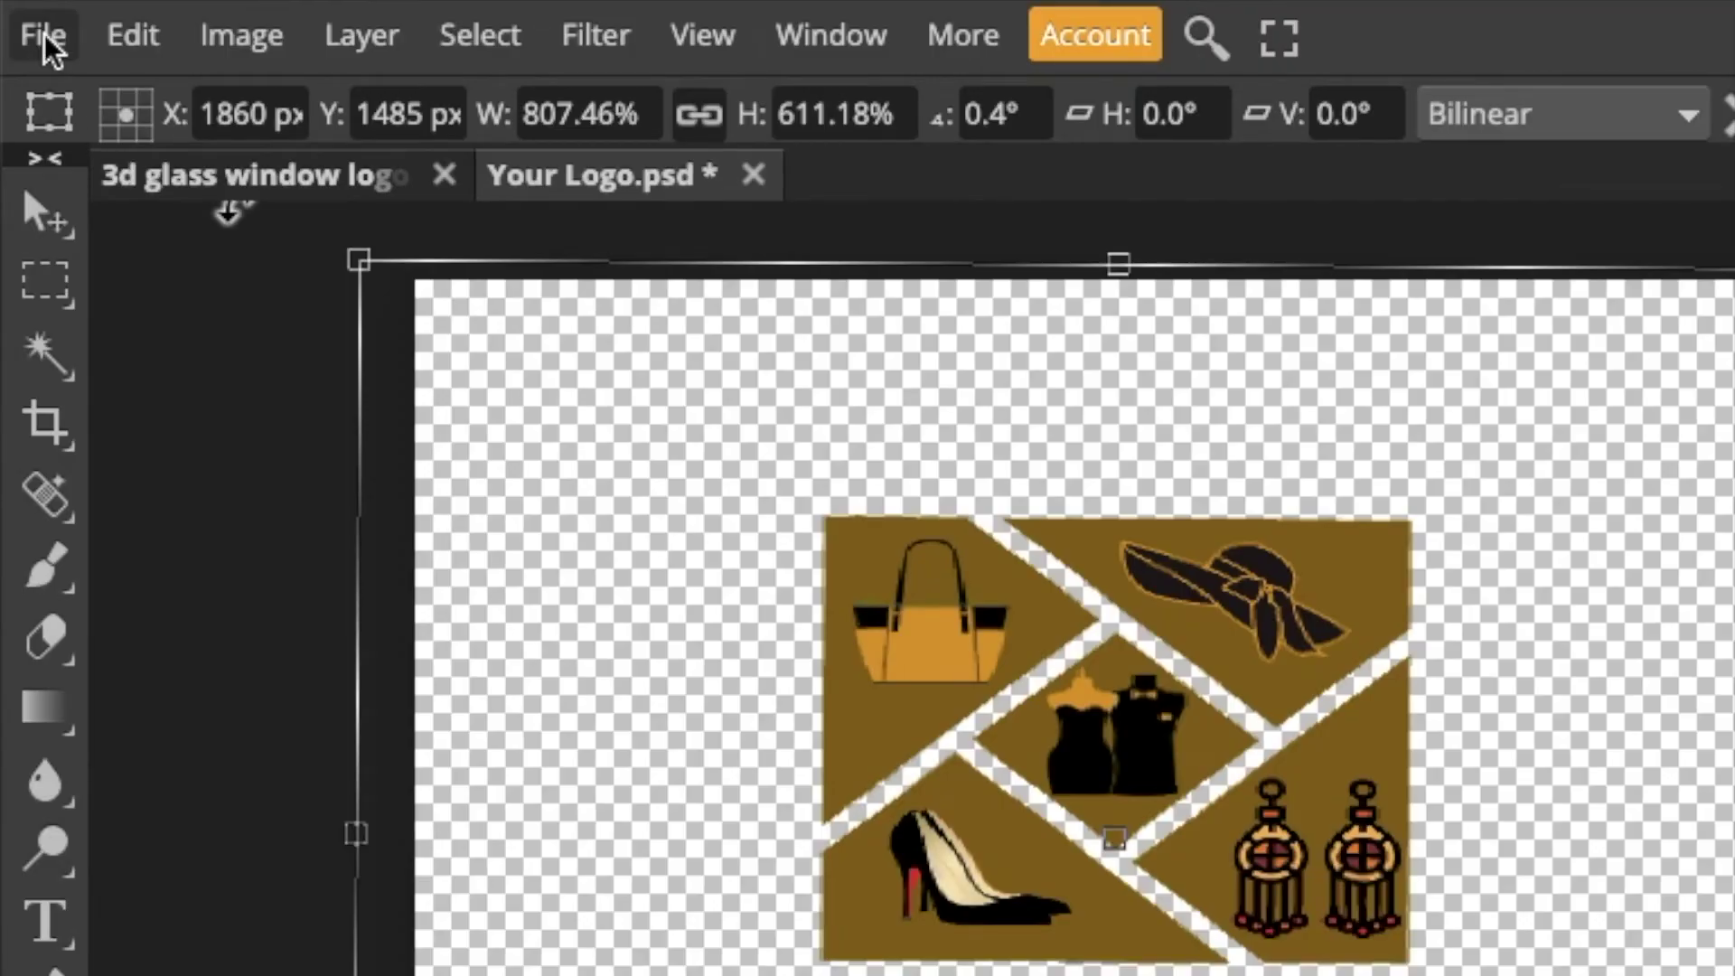
click(44, 37)
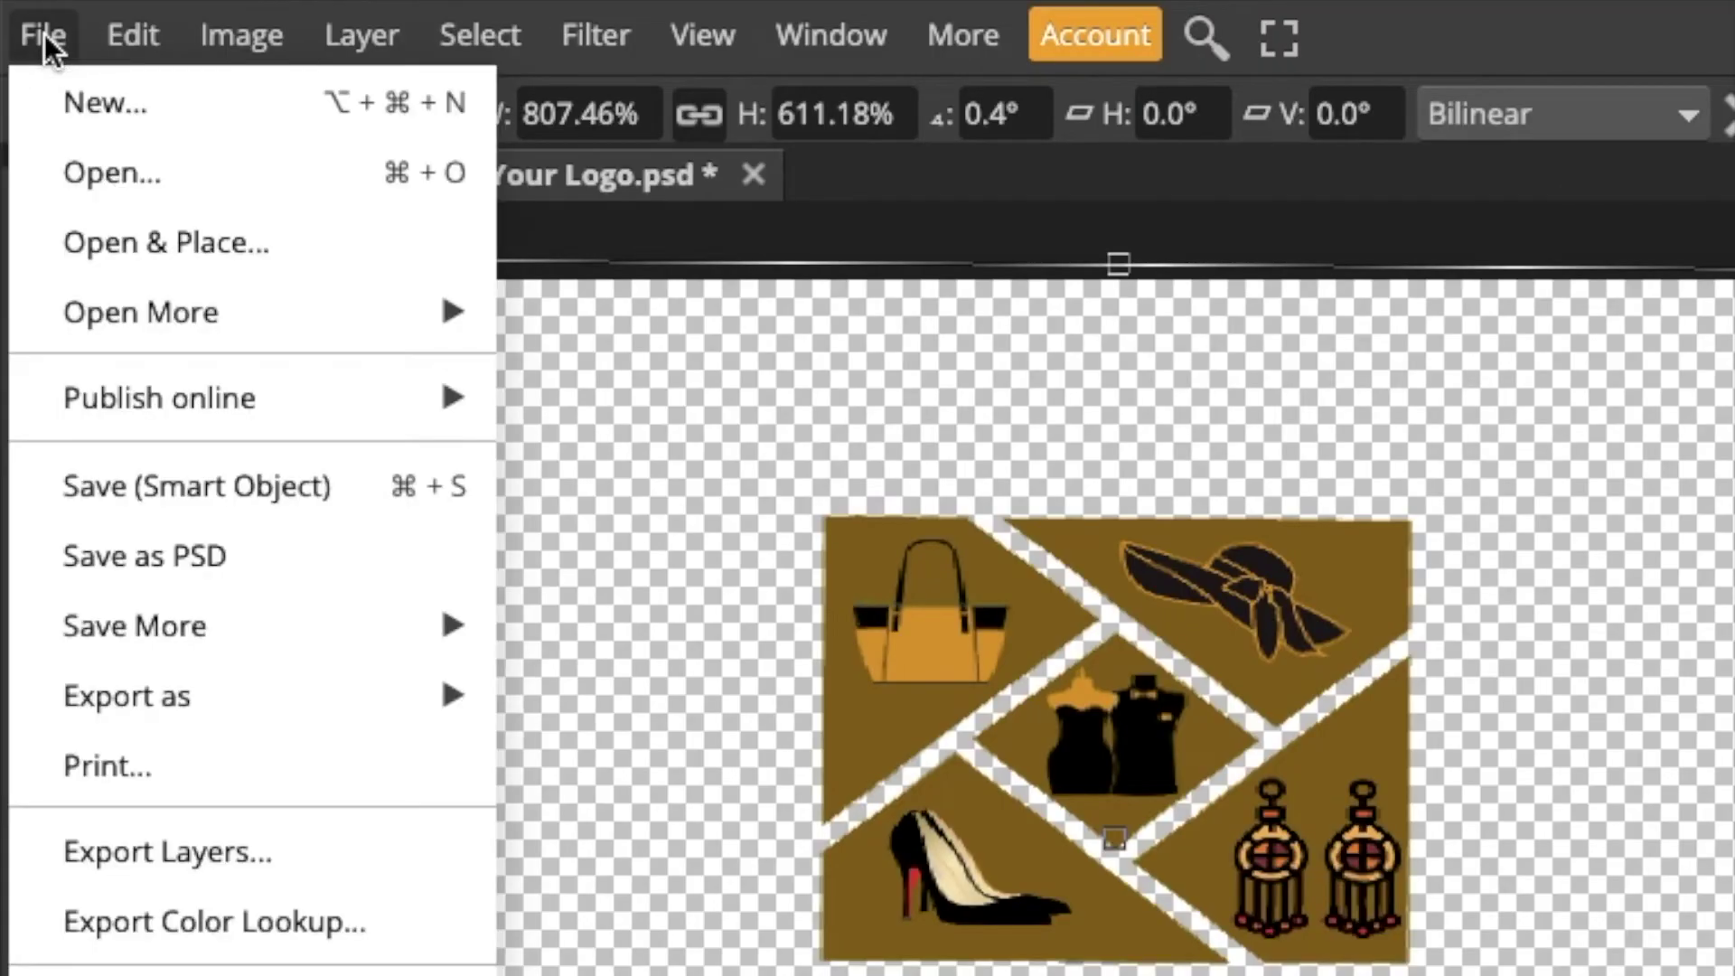
click(127, 486)
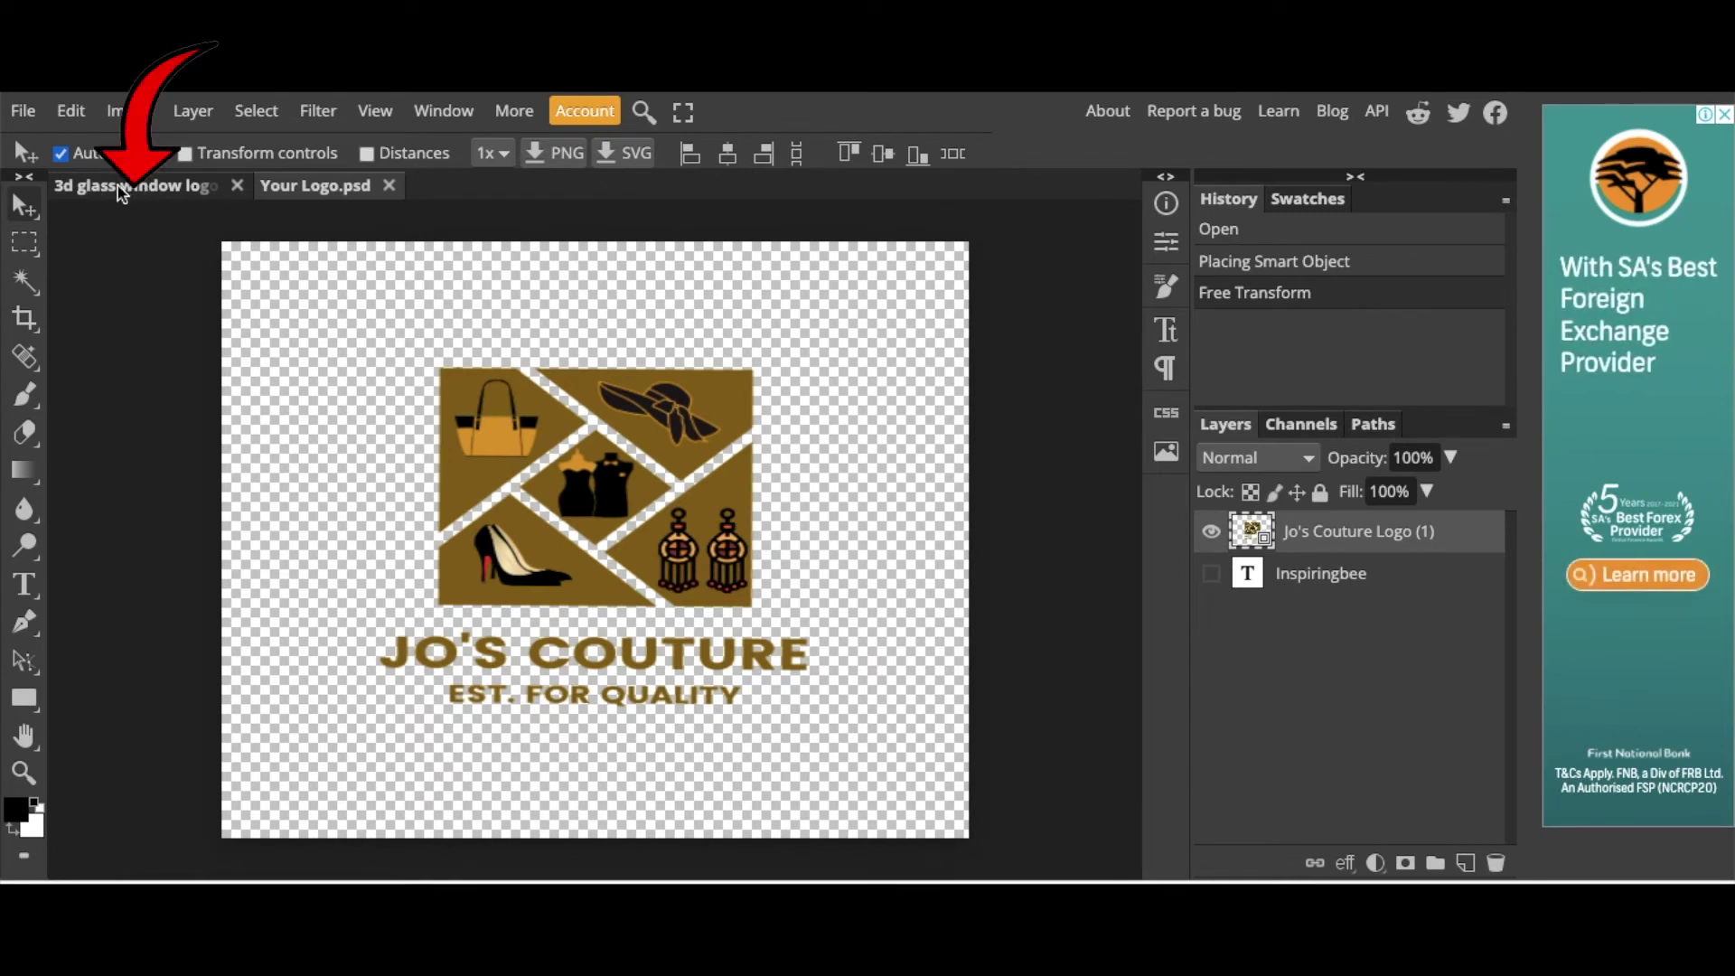
Return to the 3d glass window logo document and hide its Backlight group
click(117, 186)
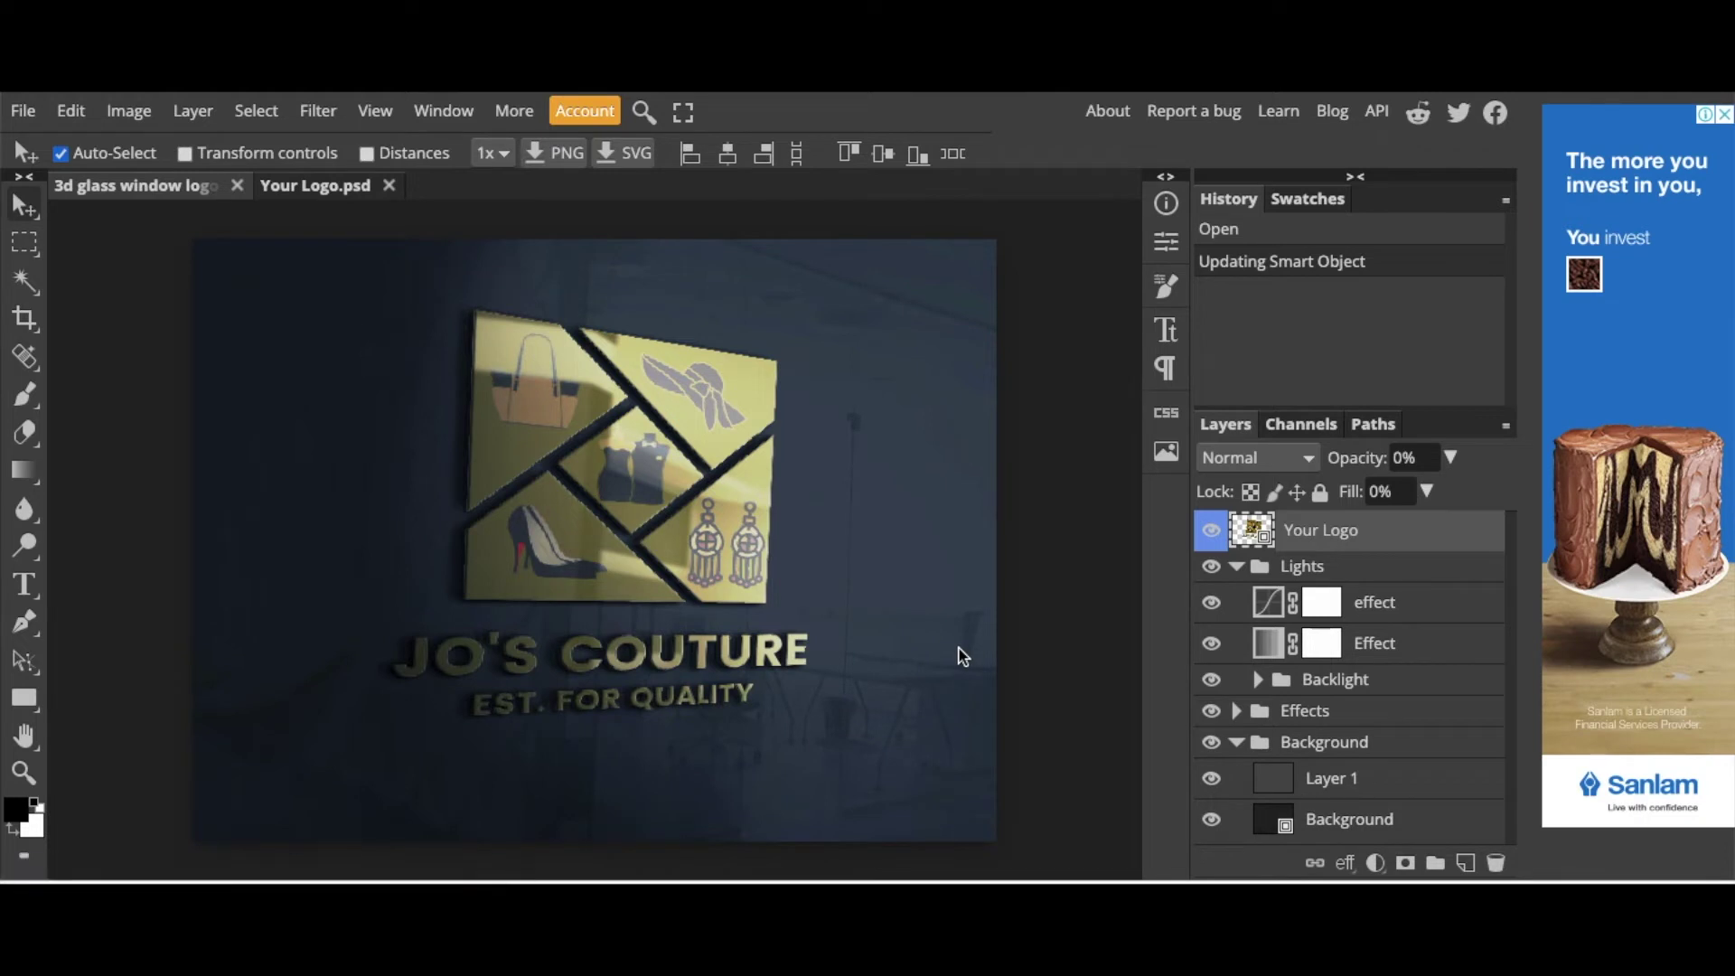
click(1211, 680)
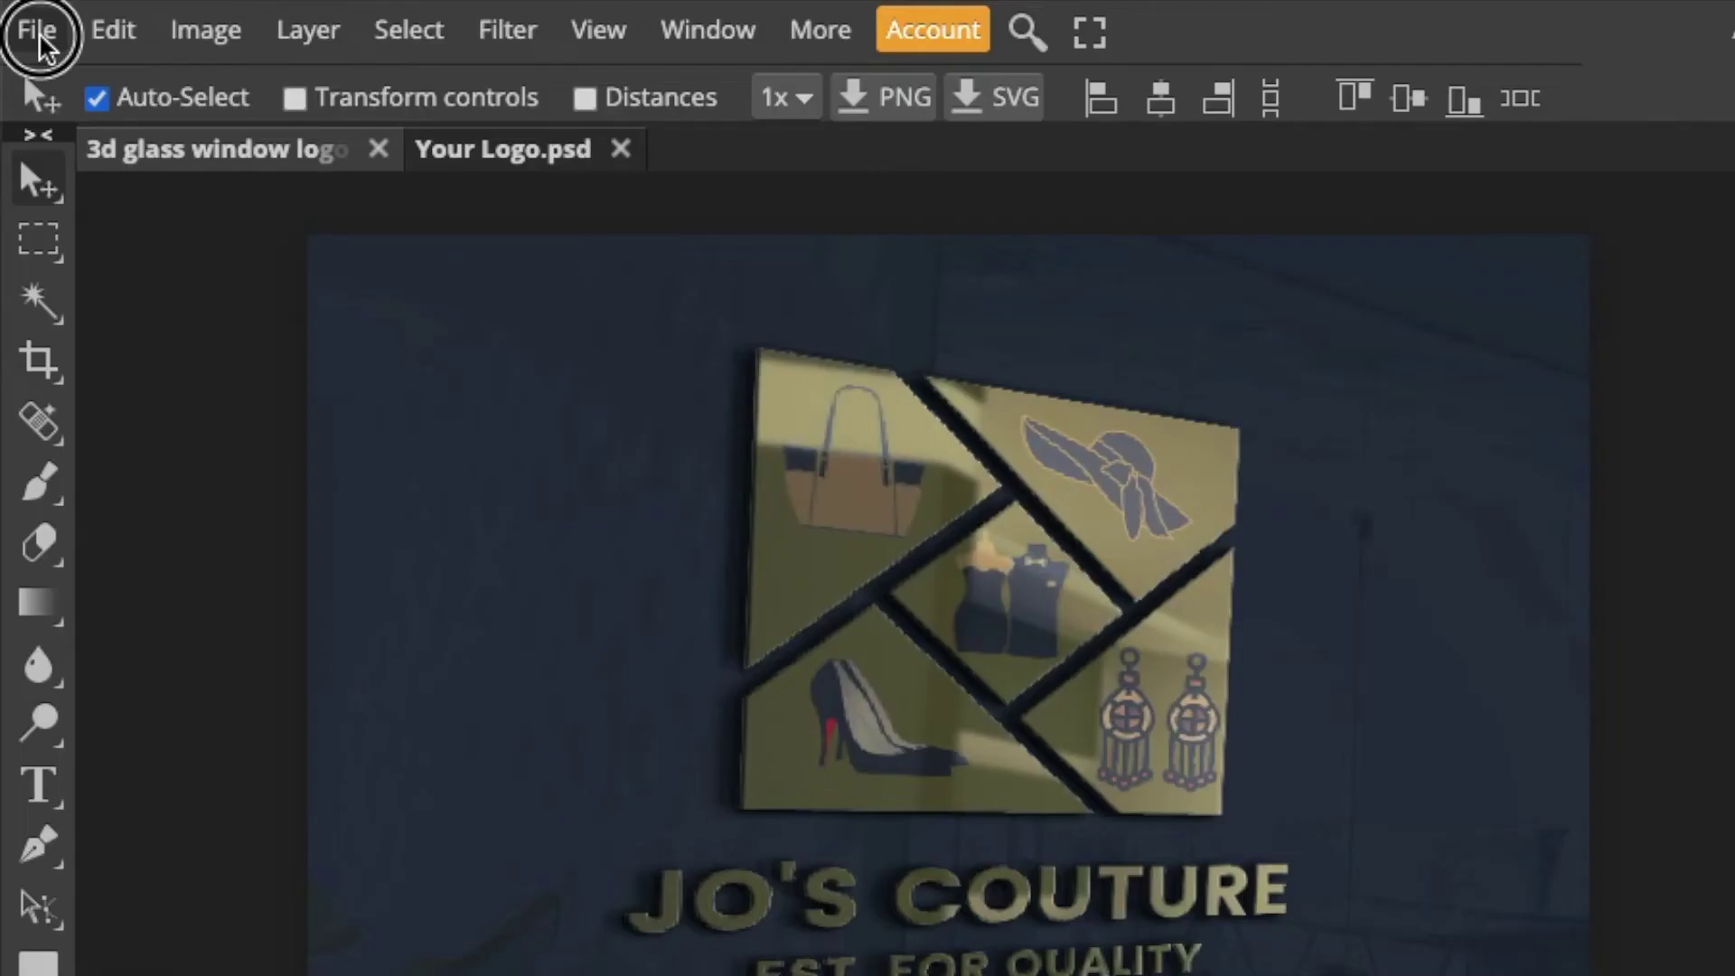
click(24, 112)
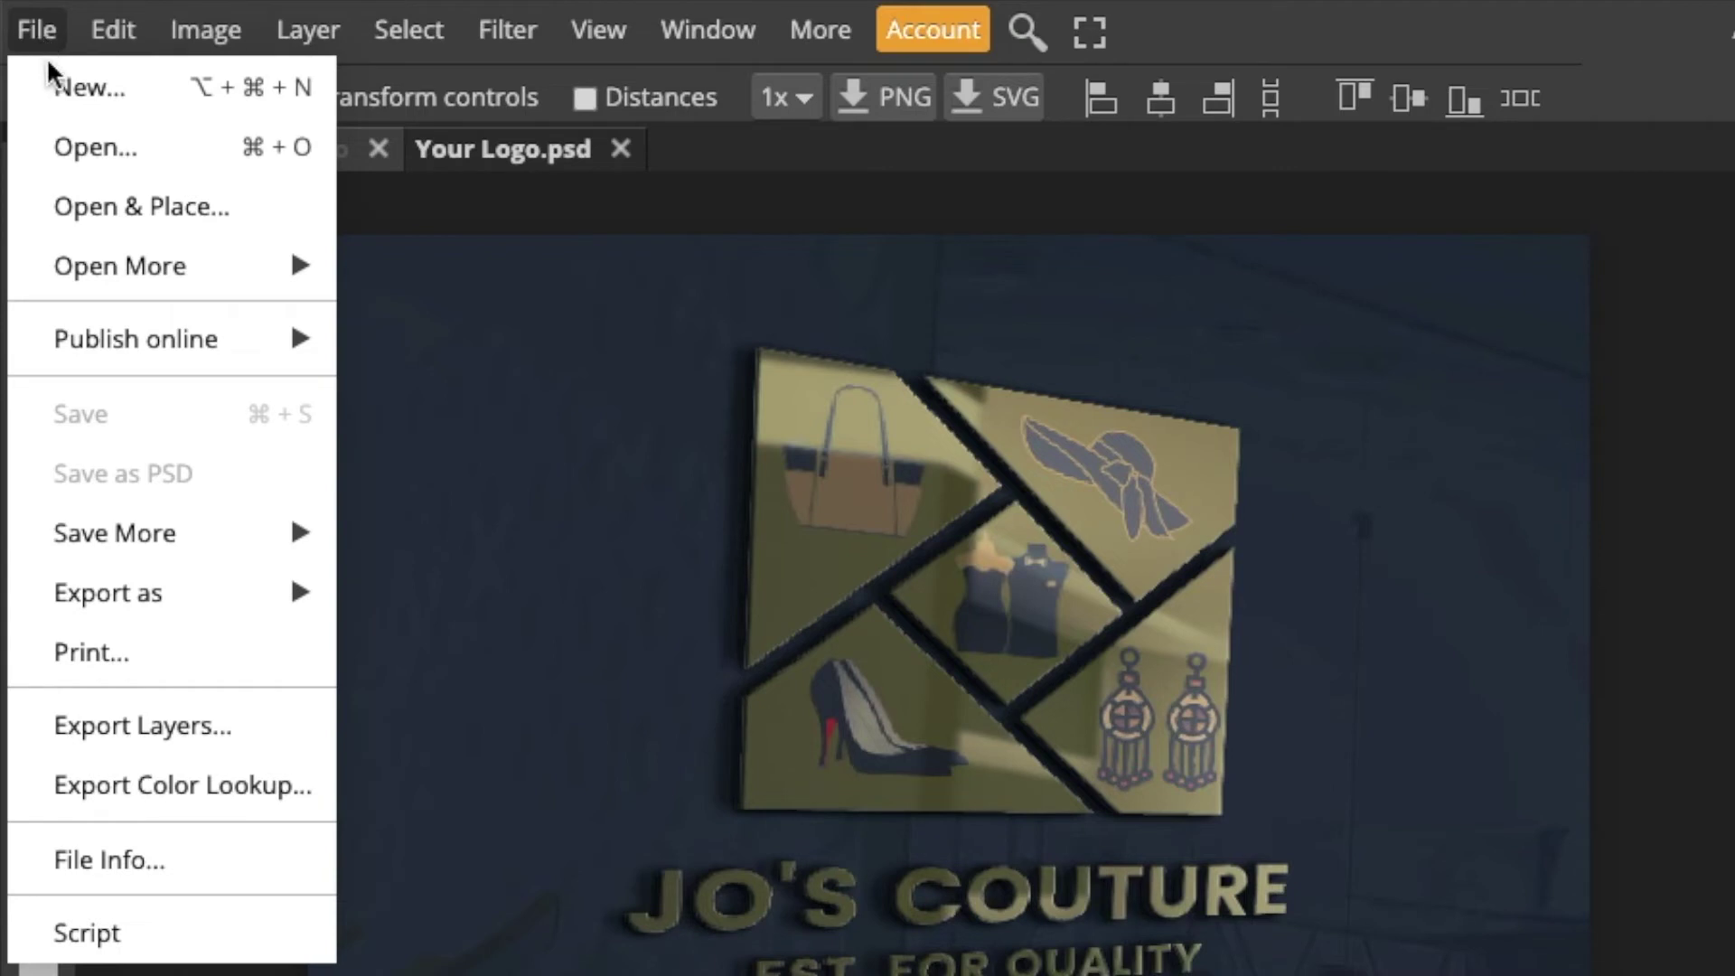
Export the mockup as a PDF with File > Export as > PDF and save it
mouse_move(152, 535)
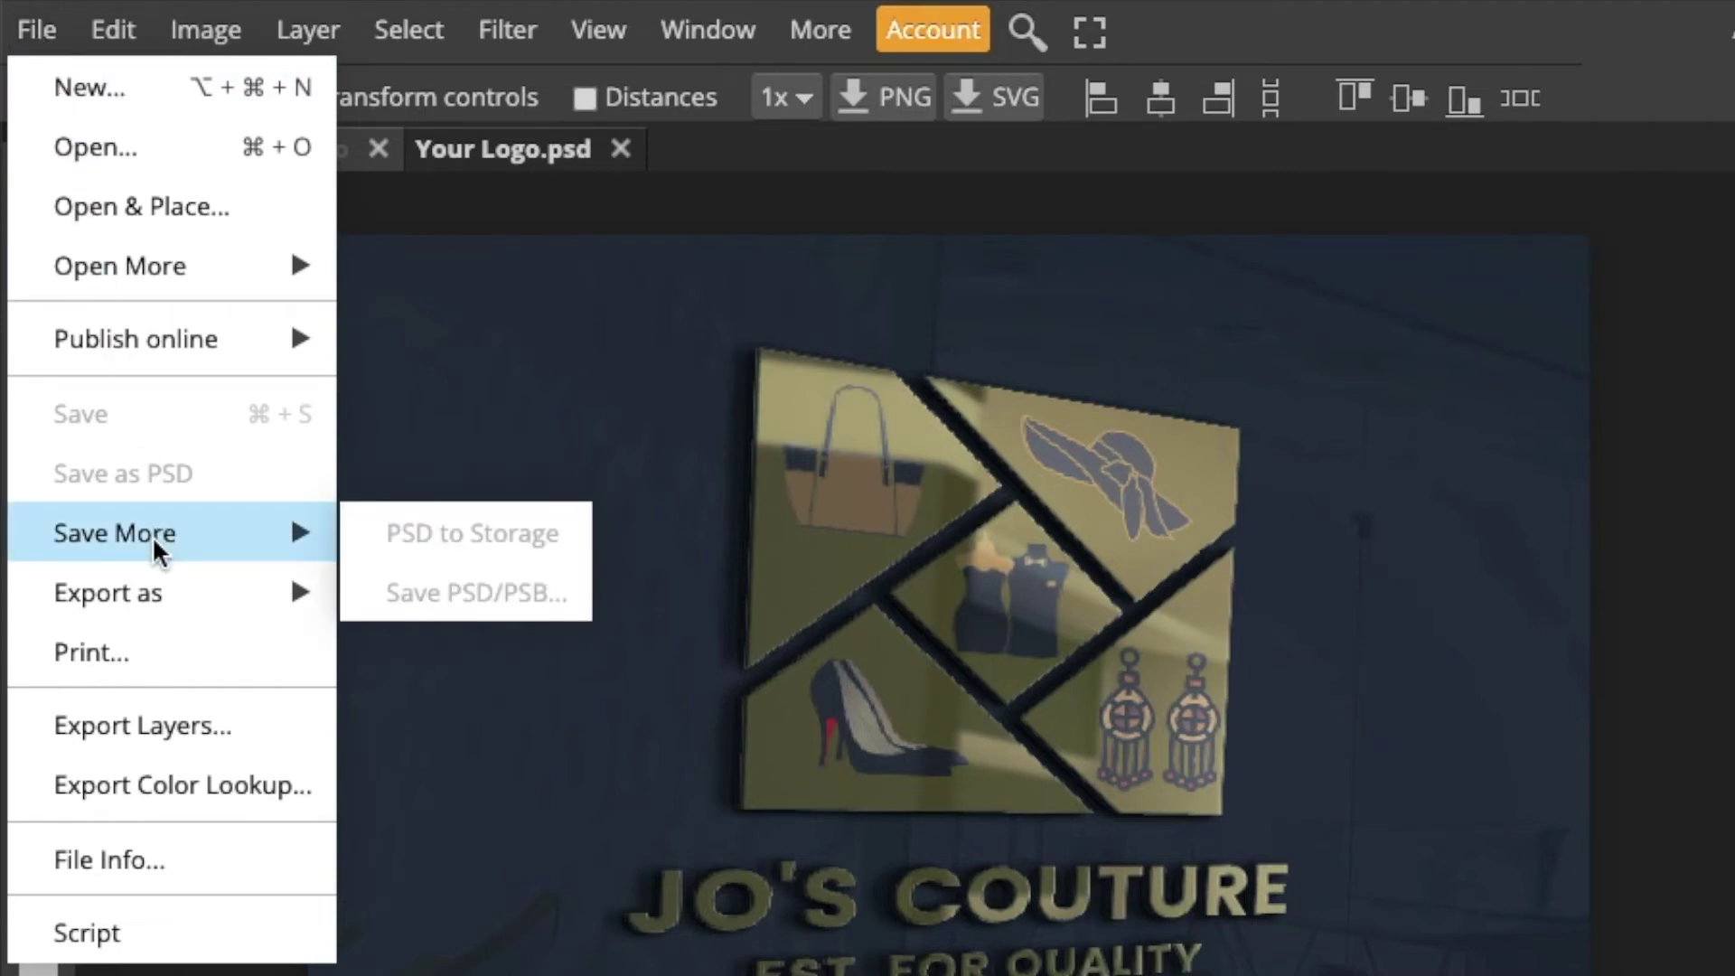
mouse_move(177, 594)
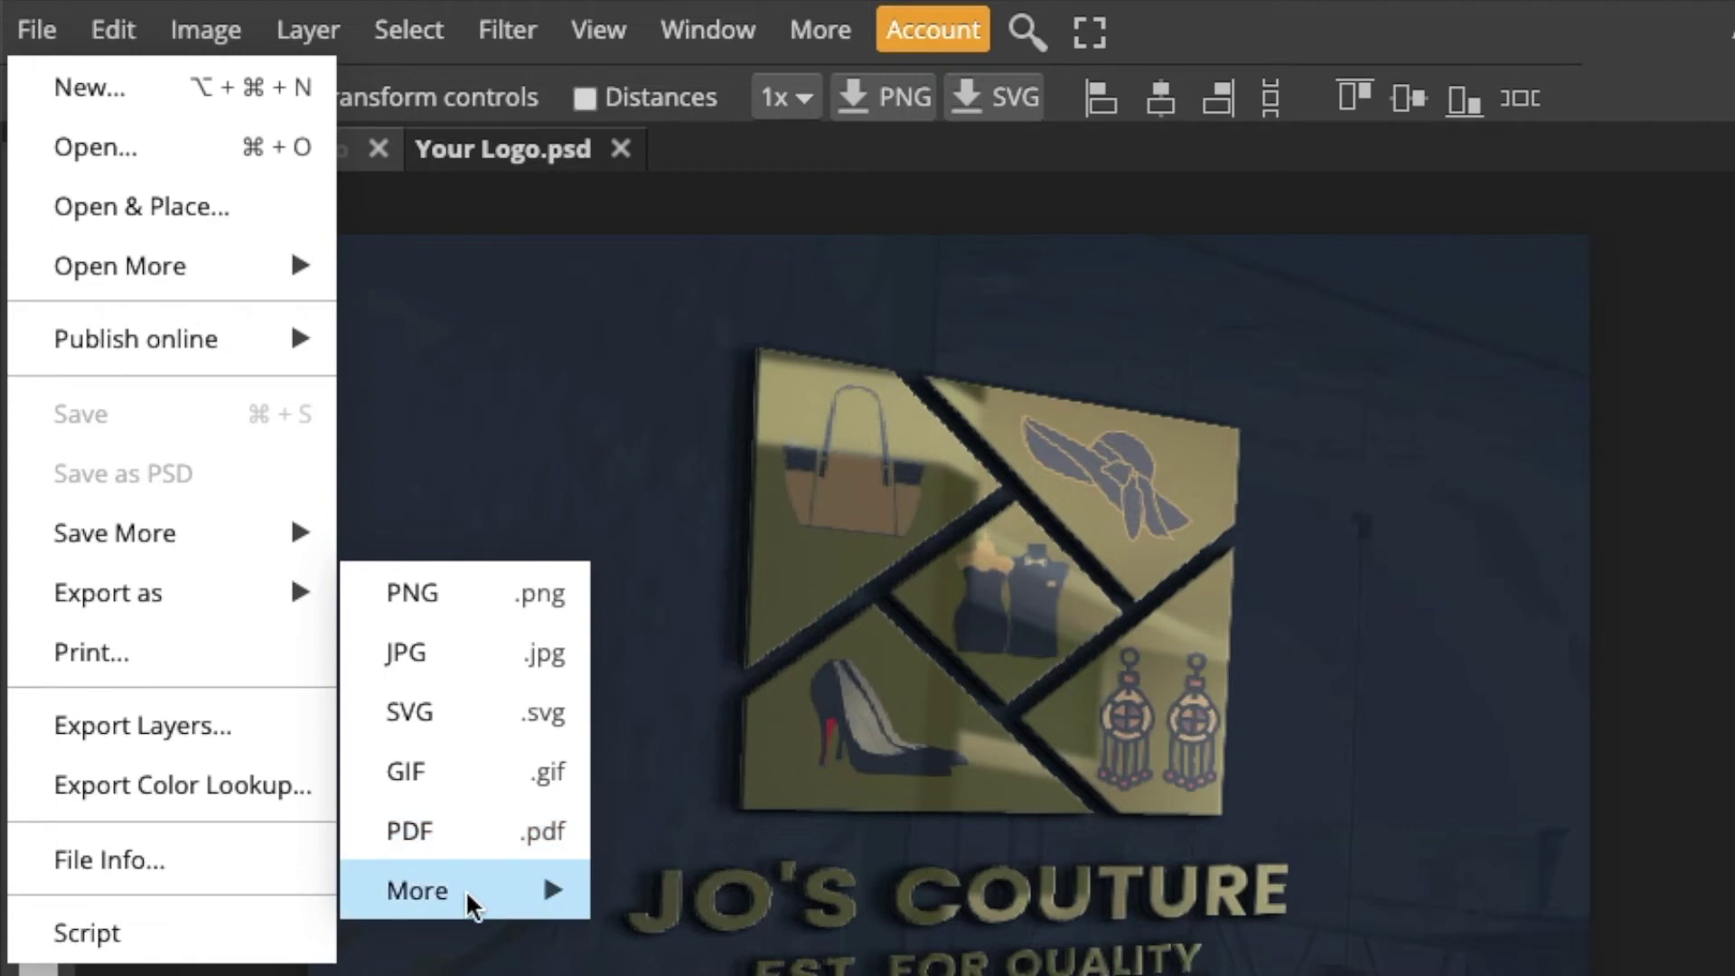
mouse_move(464, 889)
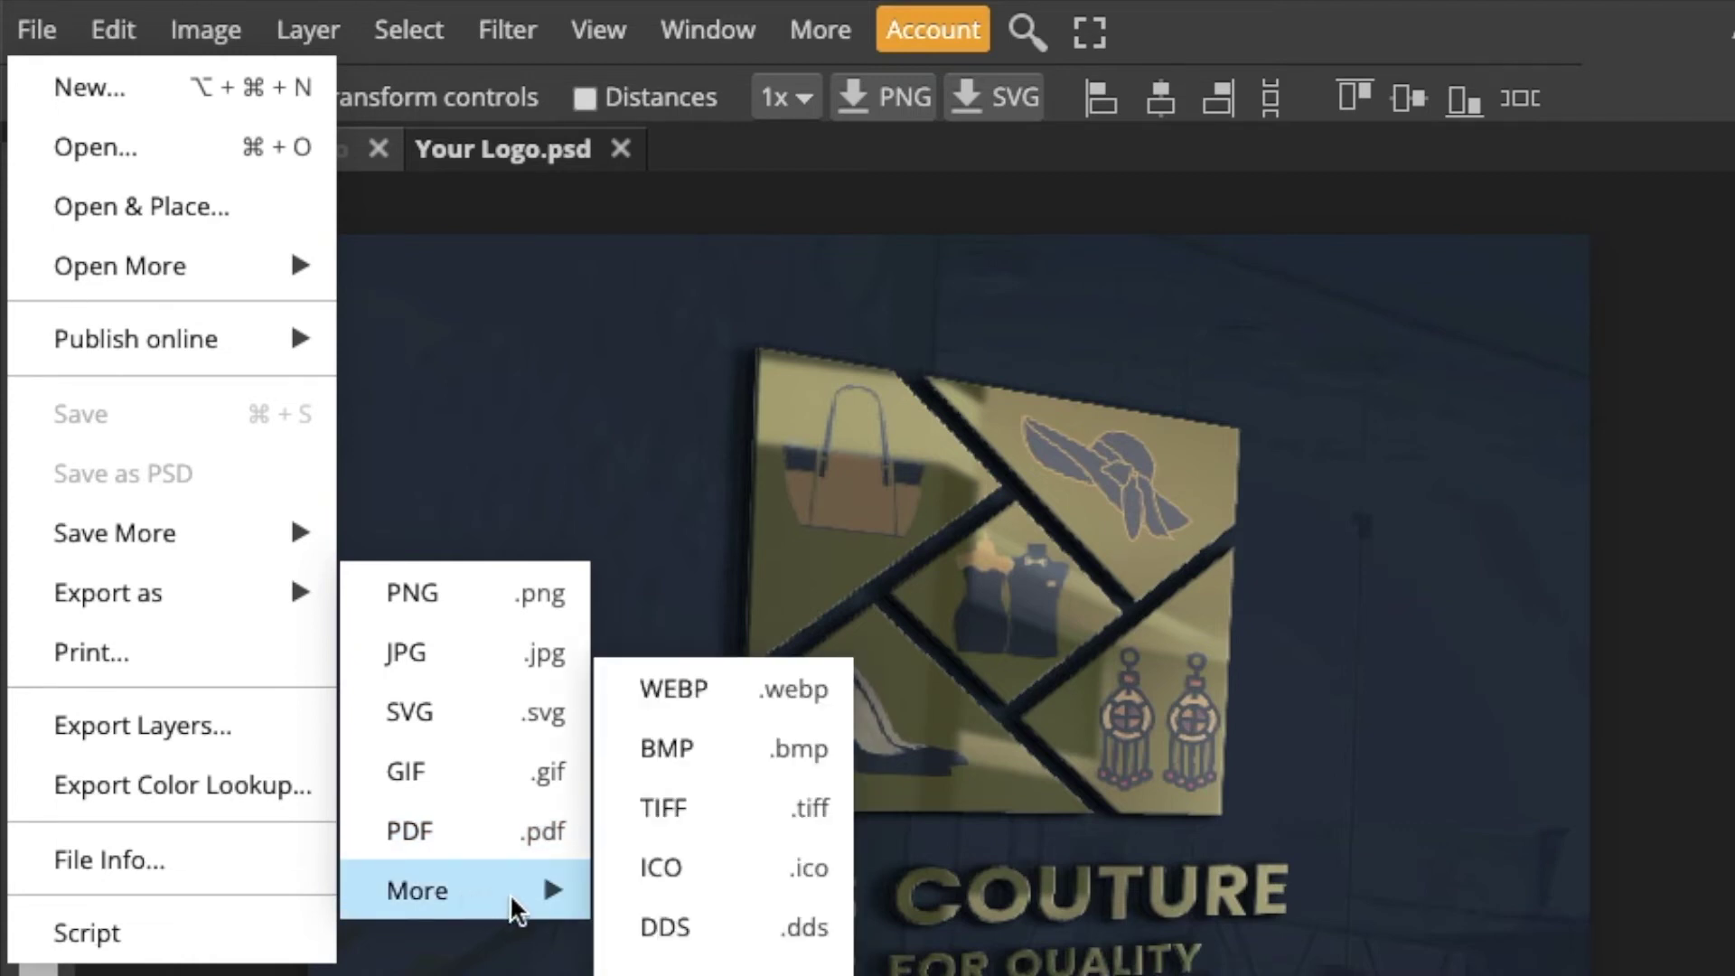
click(435, 831)
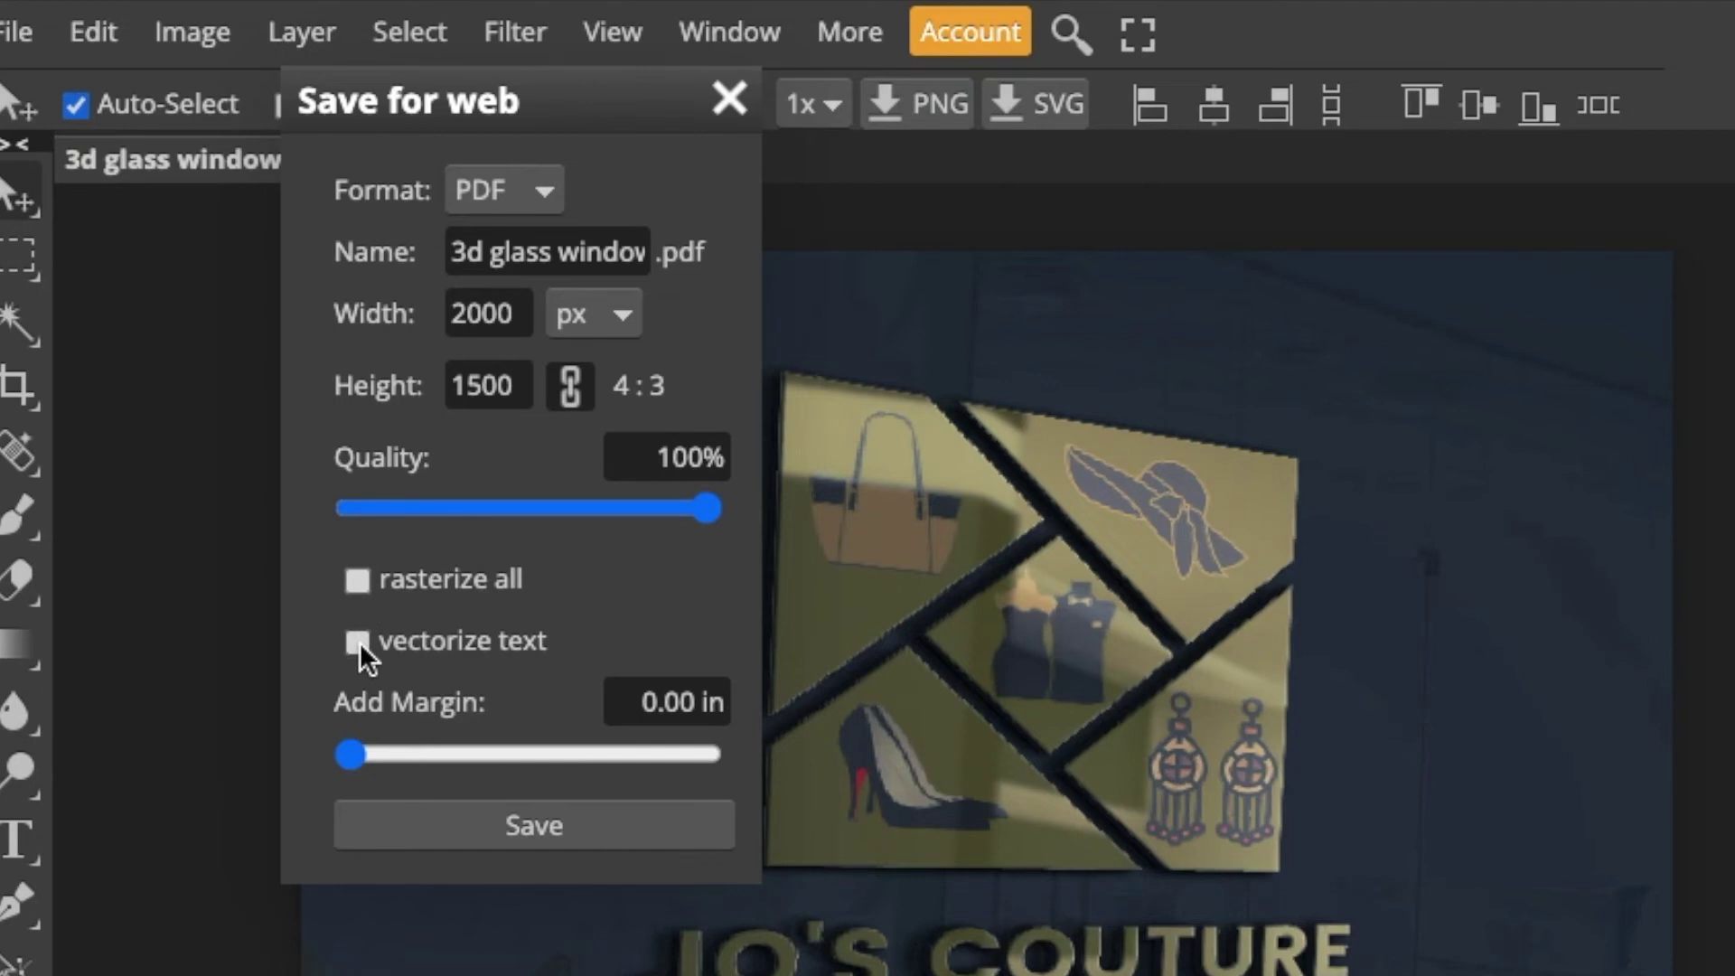
click(538, 829)
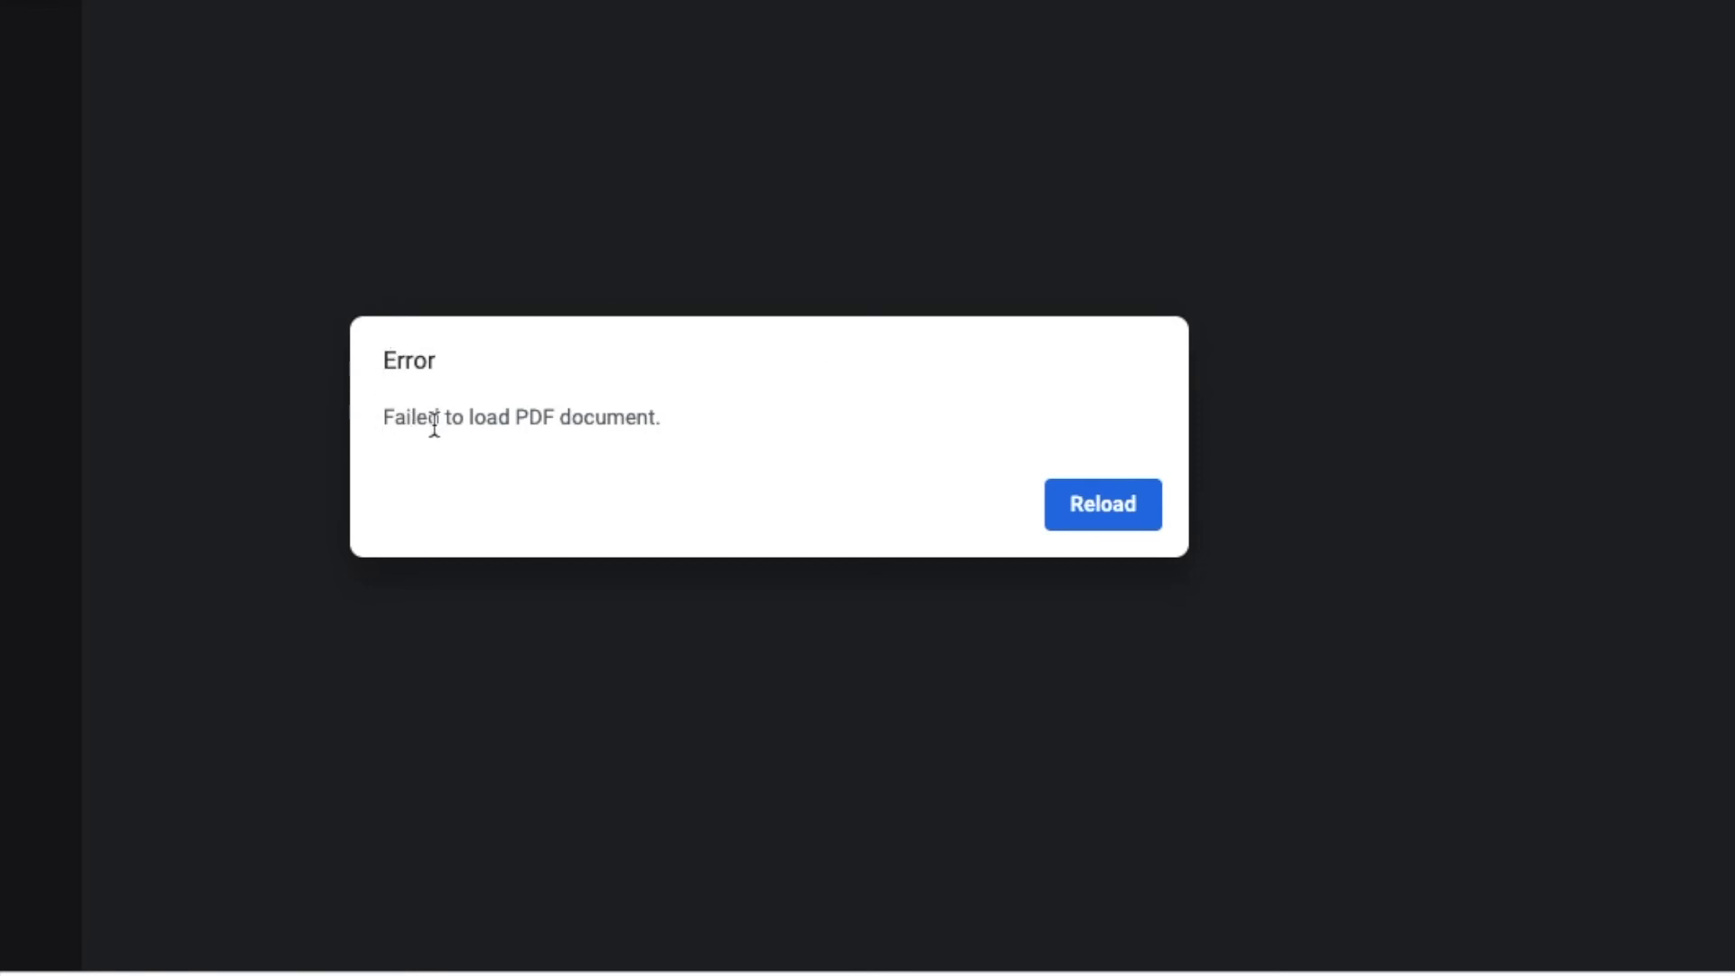
Reload, then export a 2000×1500 PDF with rasterize all and vectorize text enabled
click(1103, 515)
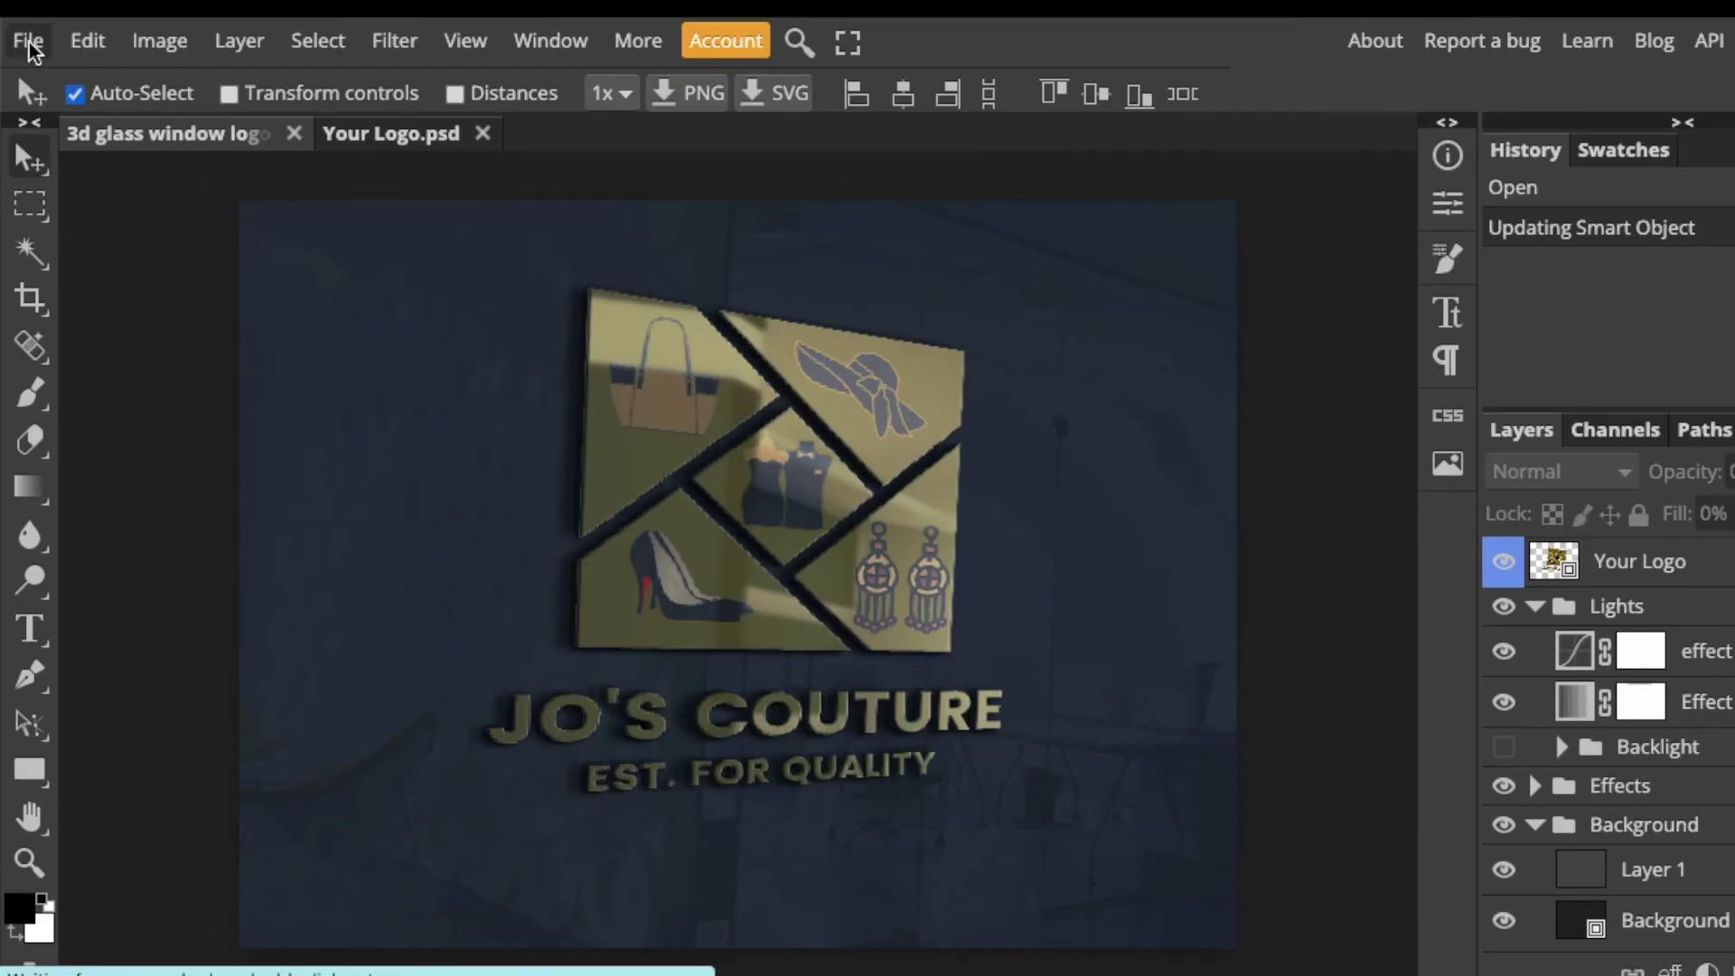
click(30, 43)
mouse_move(170, 488)
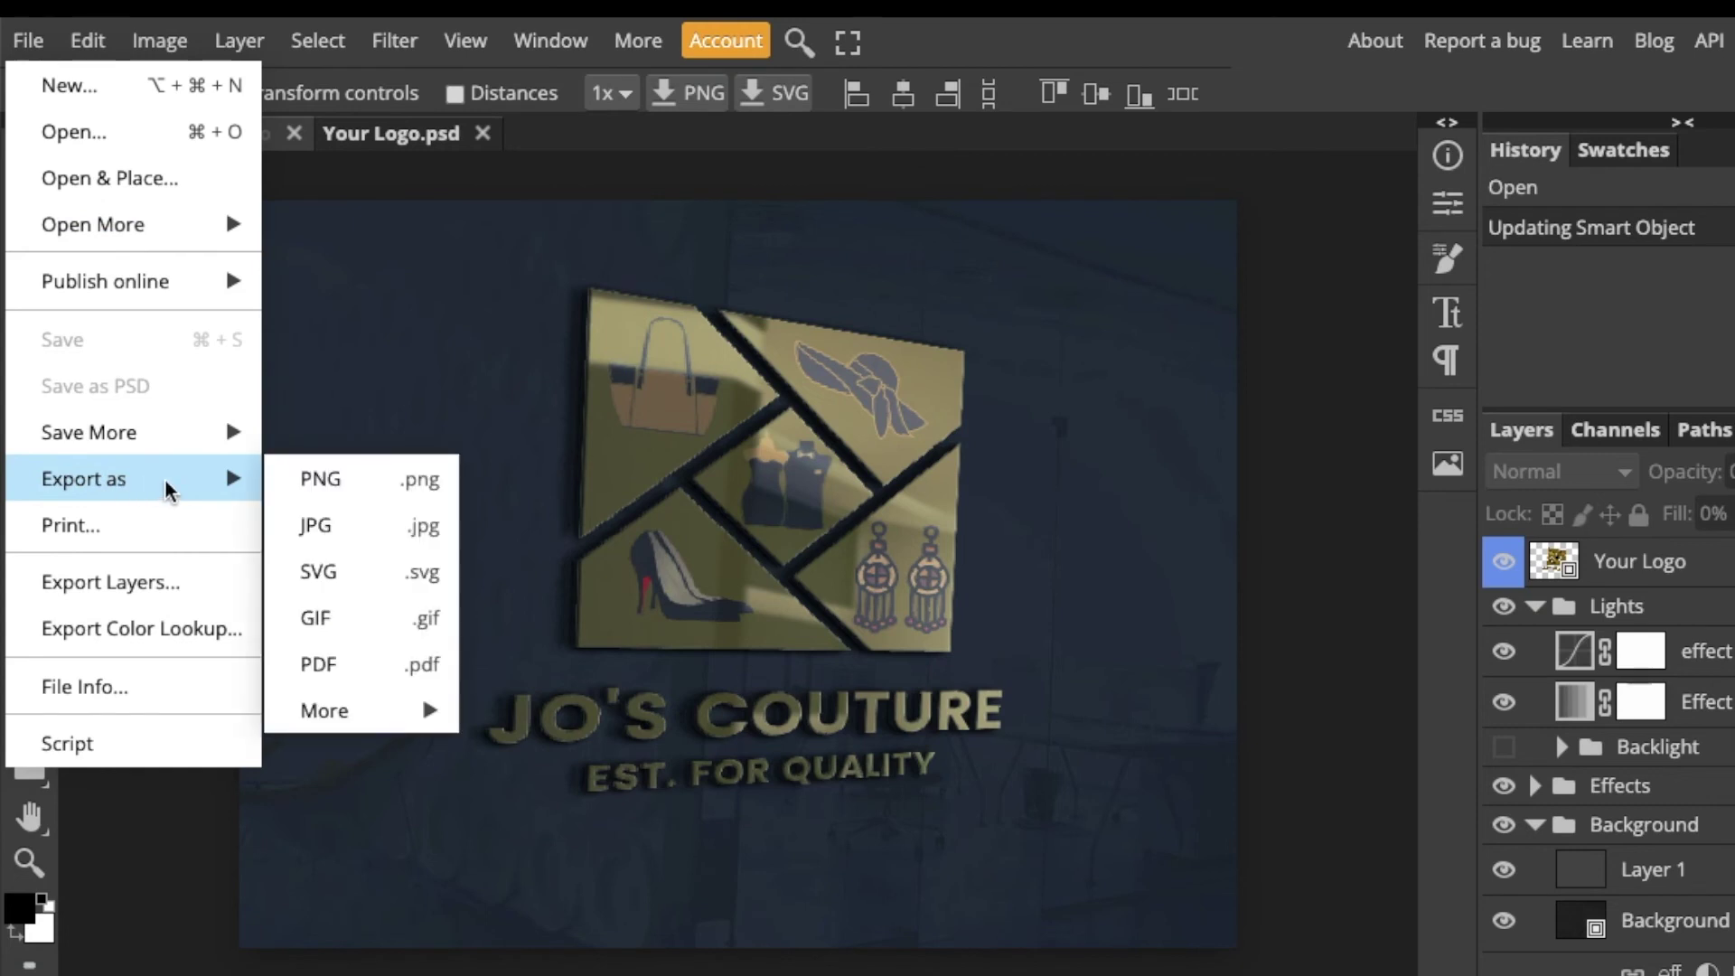
click(361, 665)
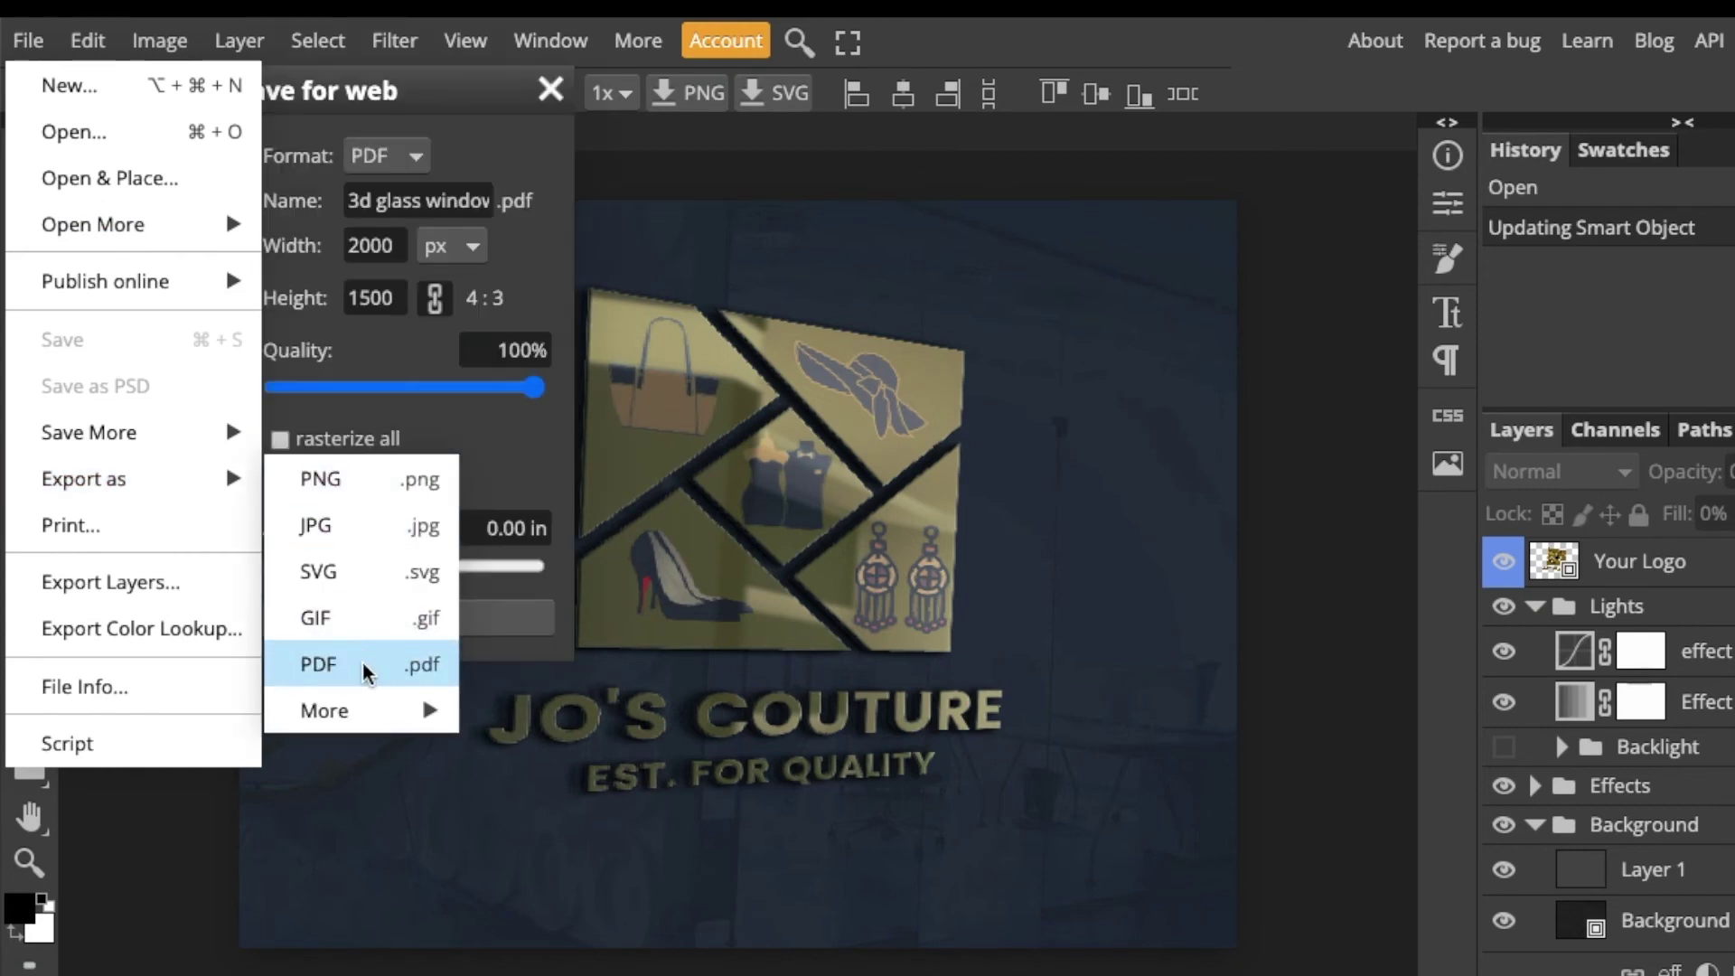
click(281, 441)
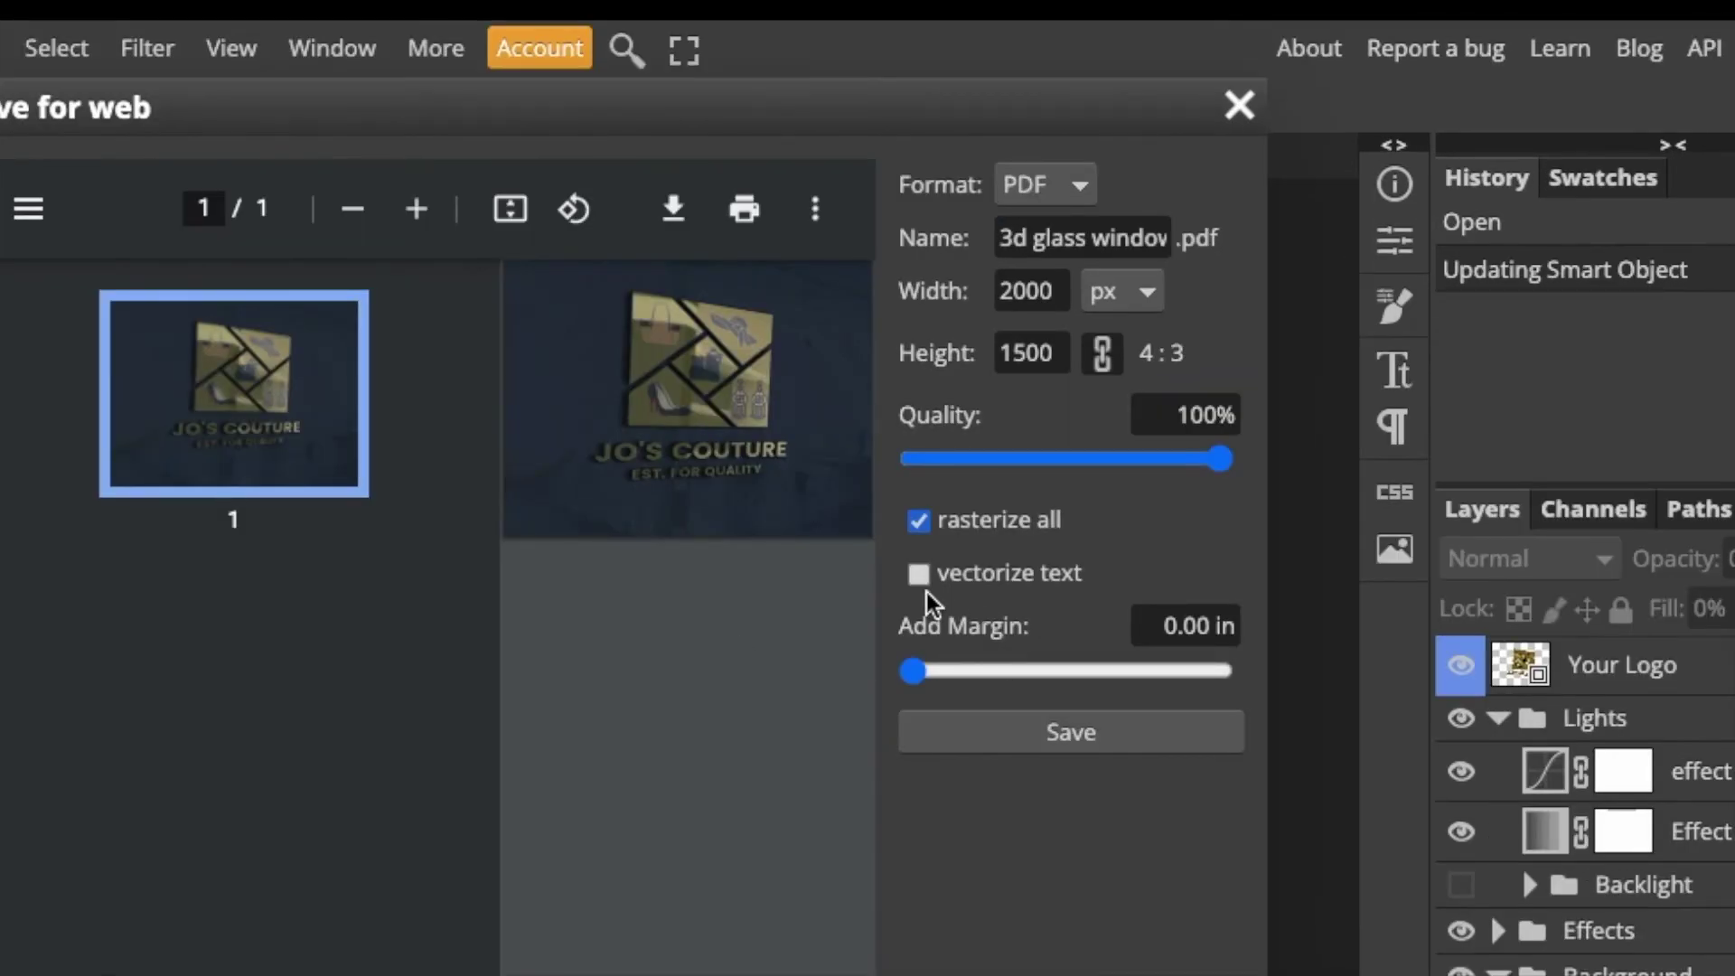
click(919, 578)
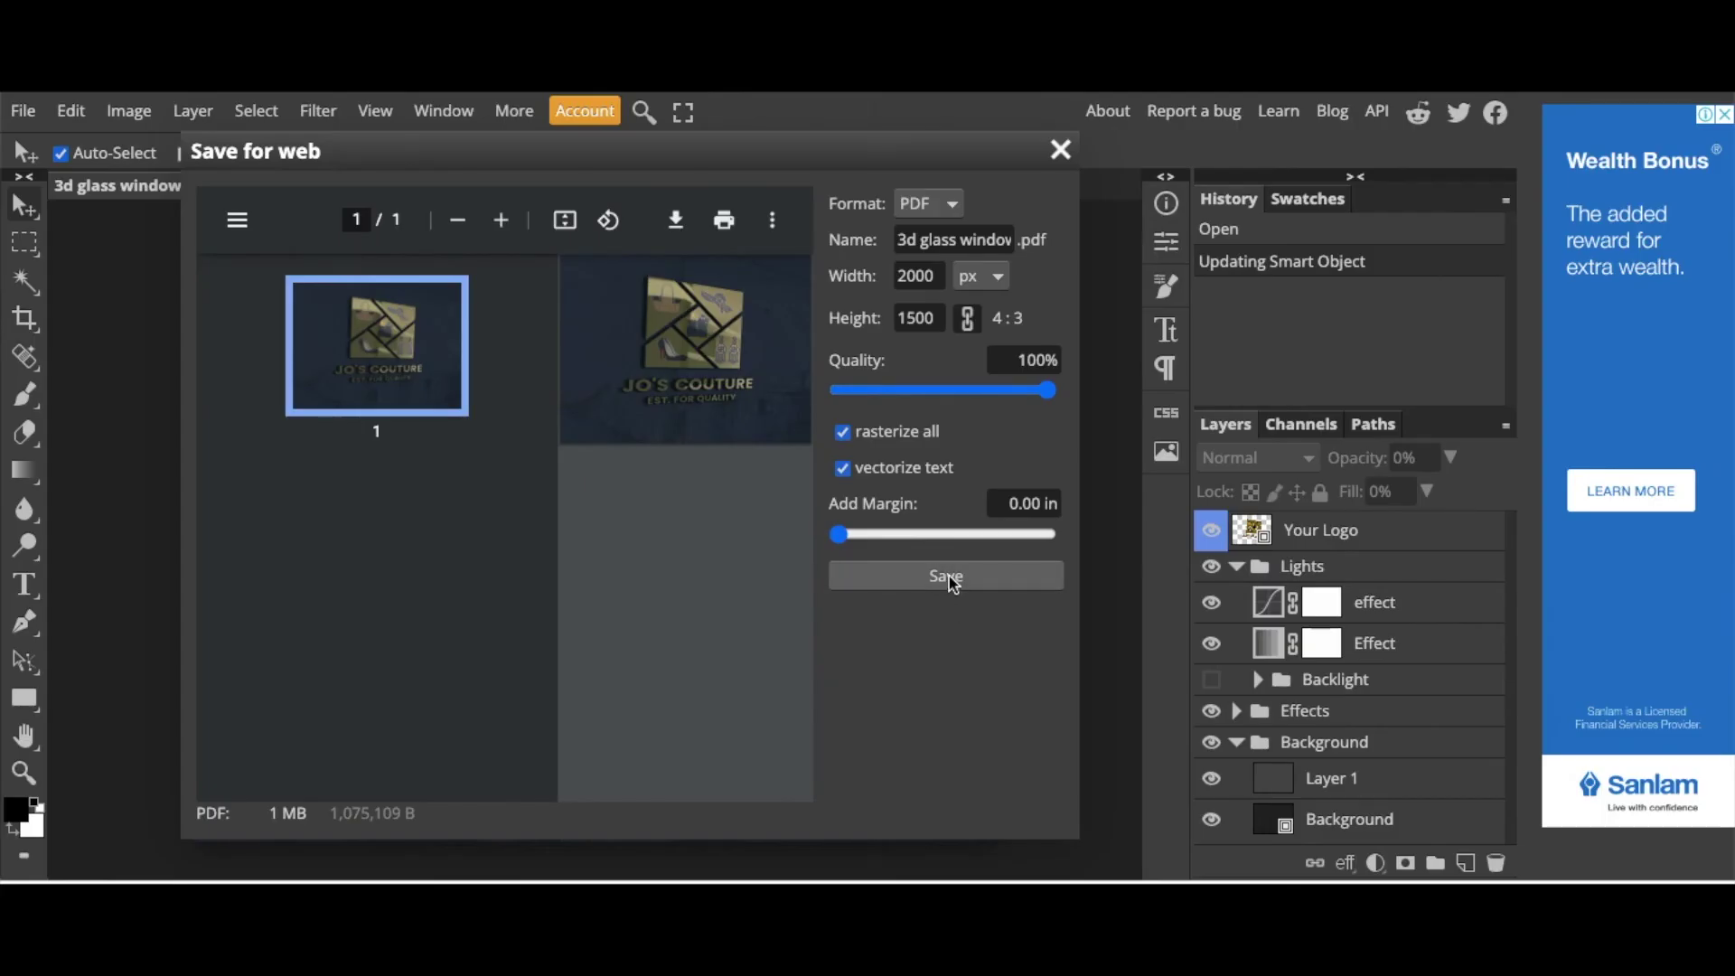
click(1069, 733)
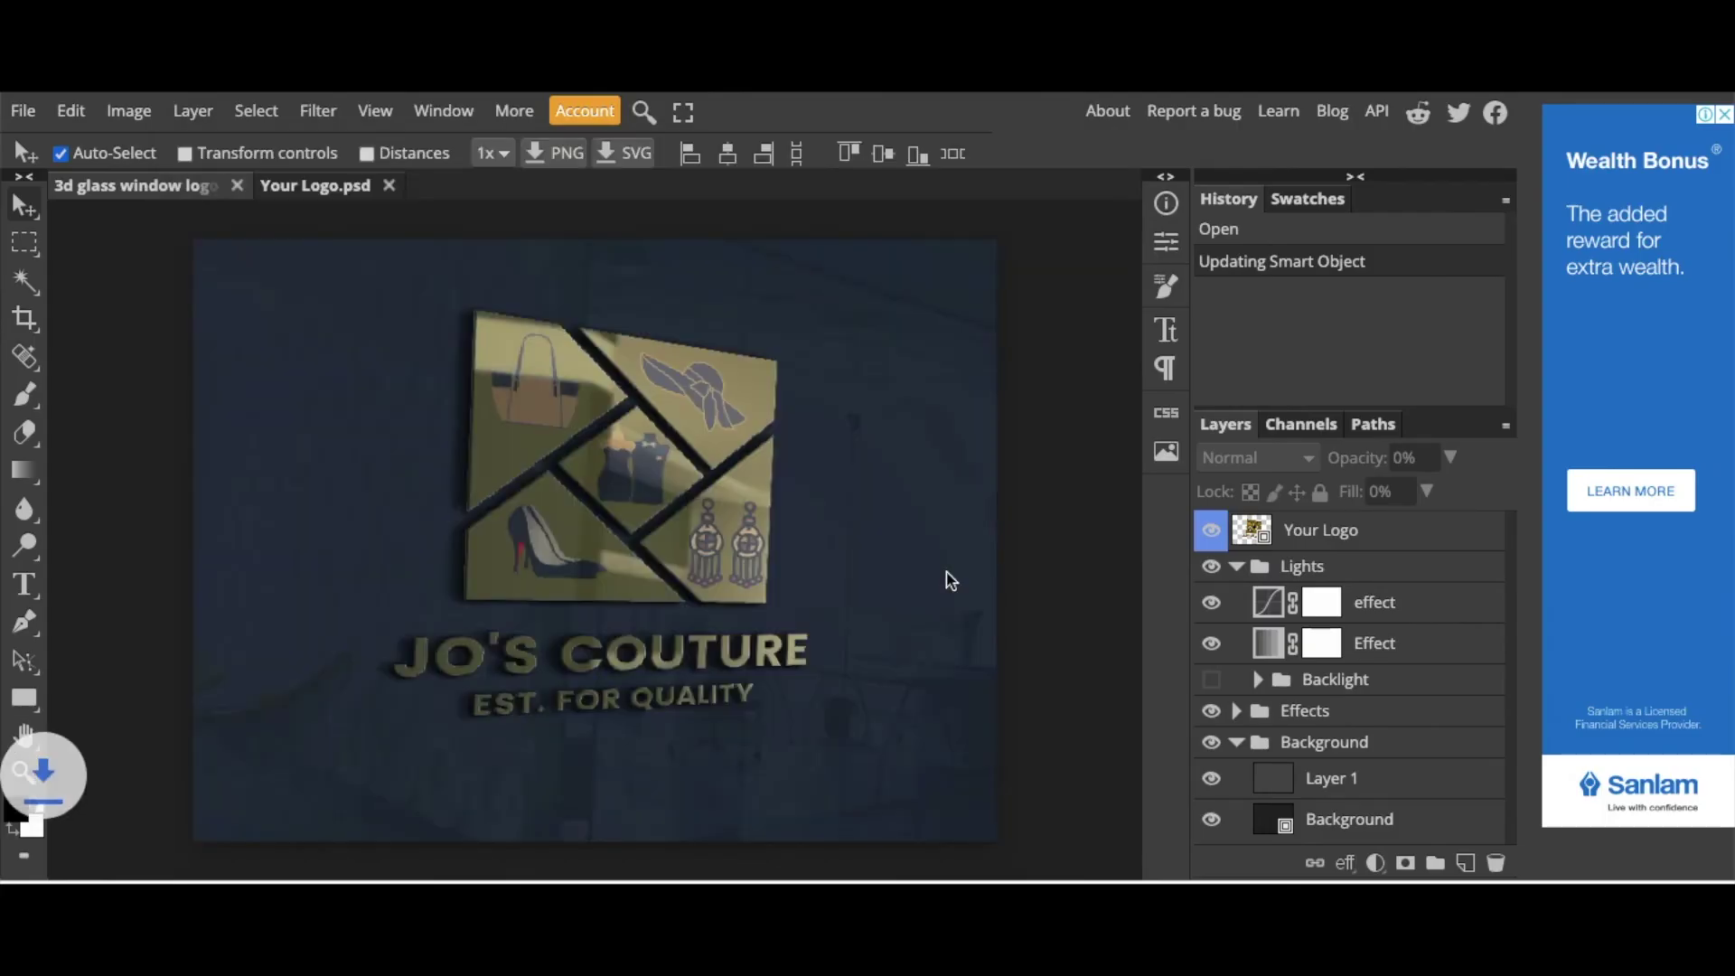